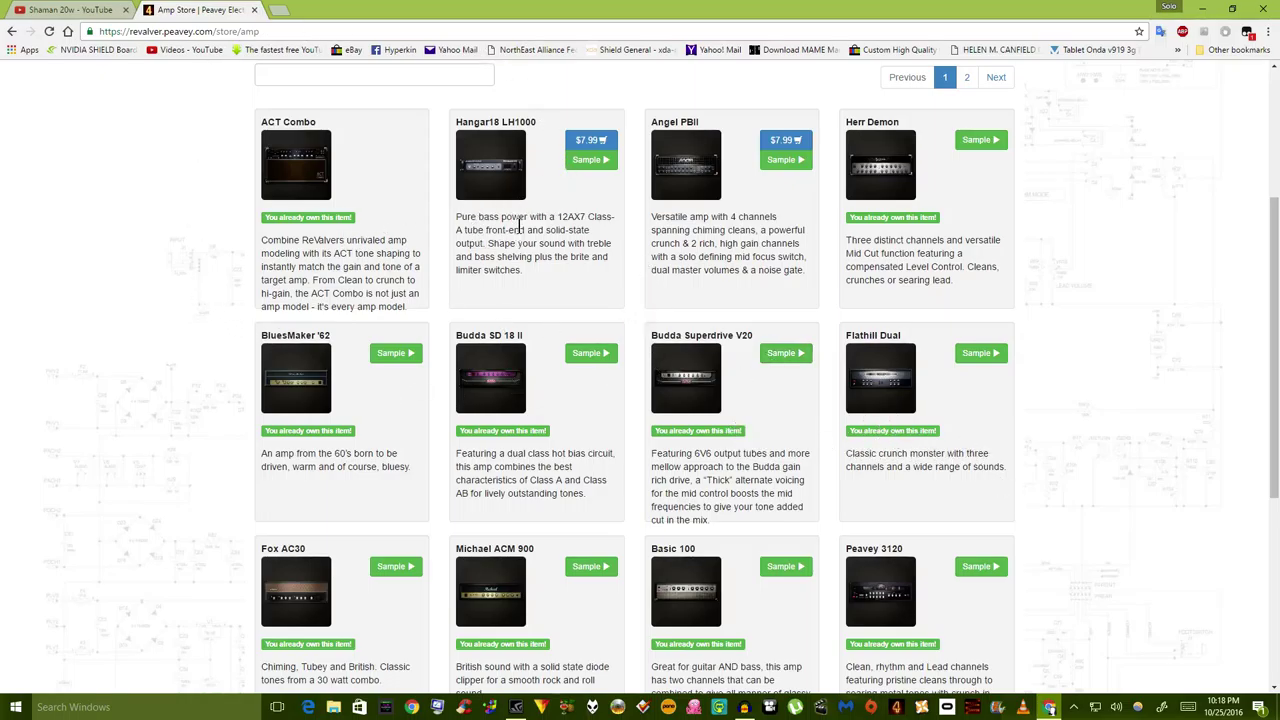
Step: Browse both pages of amplifiers in the Amp Store to review the owned and purchasable models
scroll(493, 315, down, 3)
scroll(757, 334, up, 10)
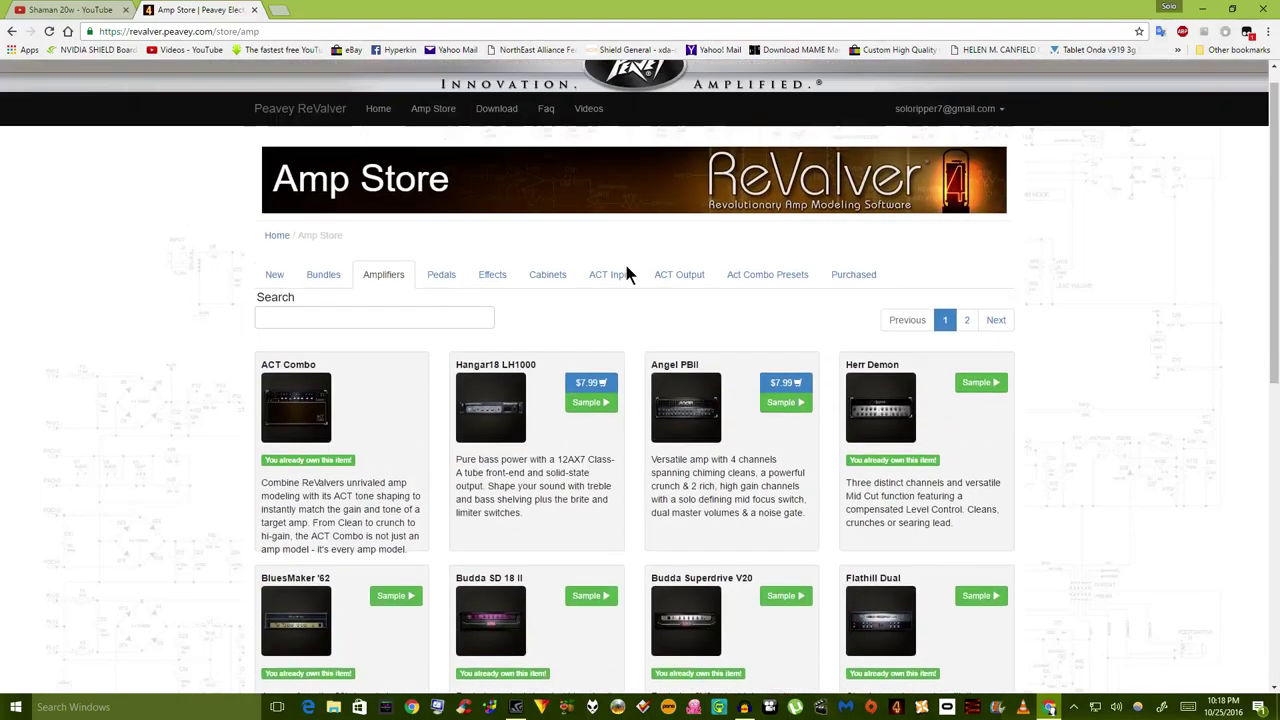
click(966, 343)
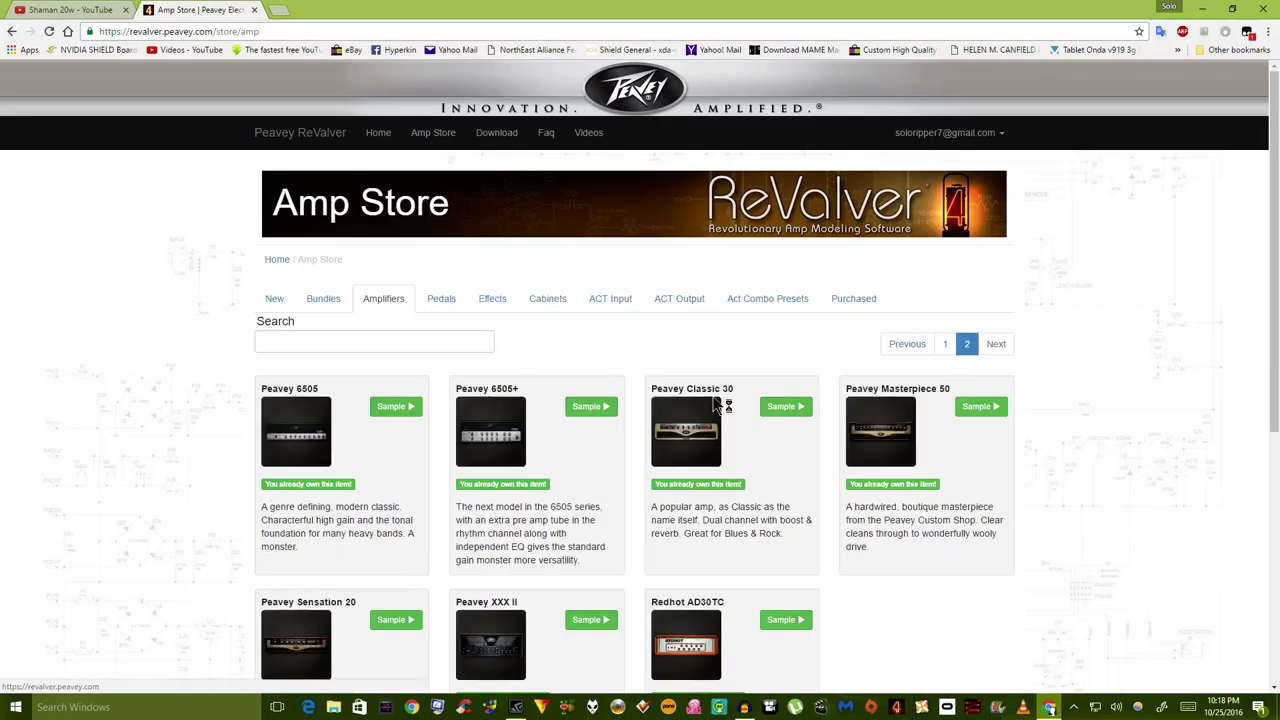
scroll(603, 355, down, 4)
scroll(540, 300, up, 3)
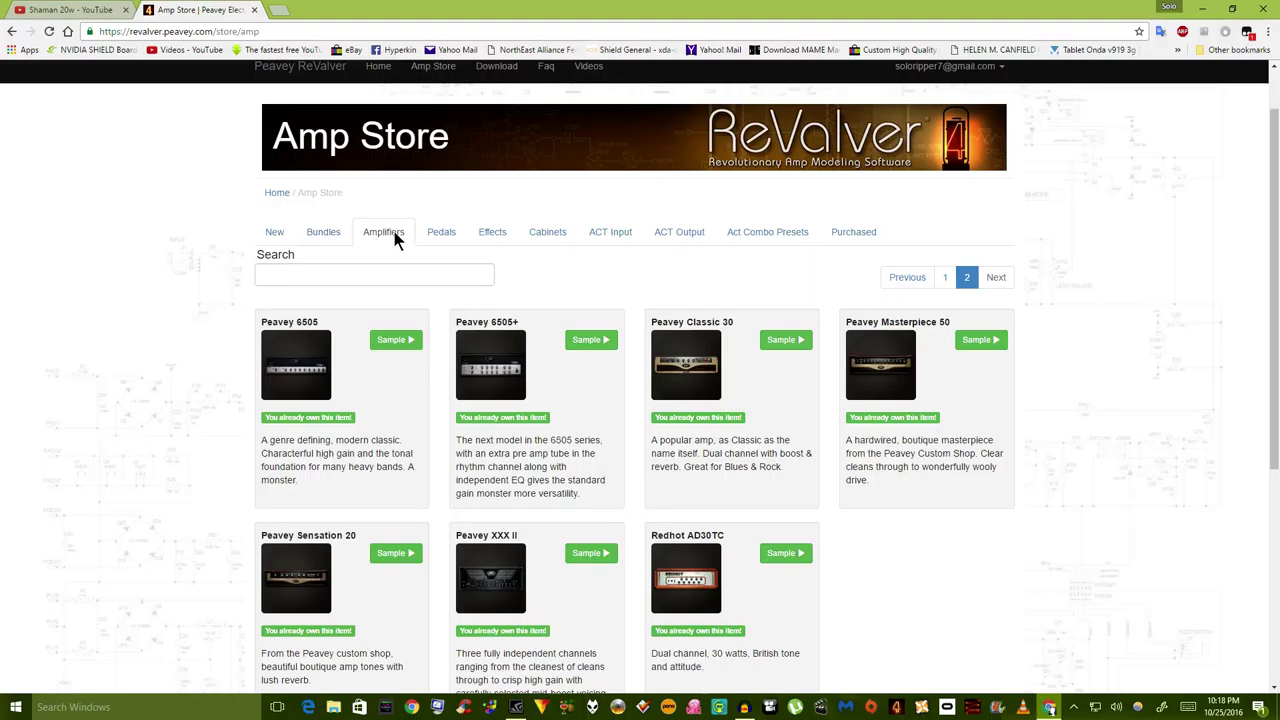
click(945, 284)
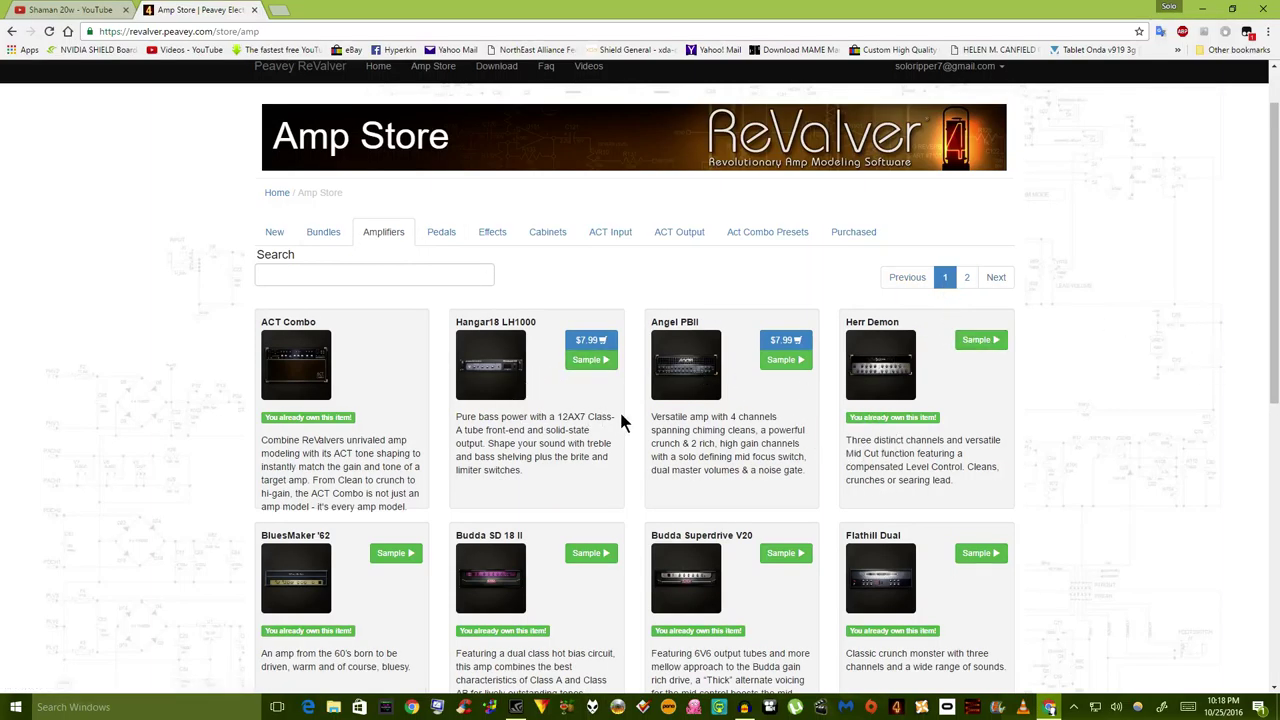
scroll(558, 470, down, 3)
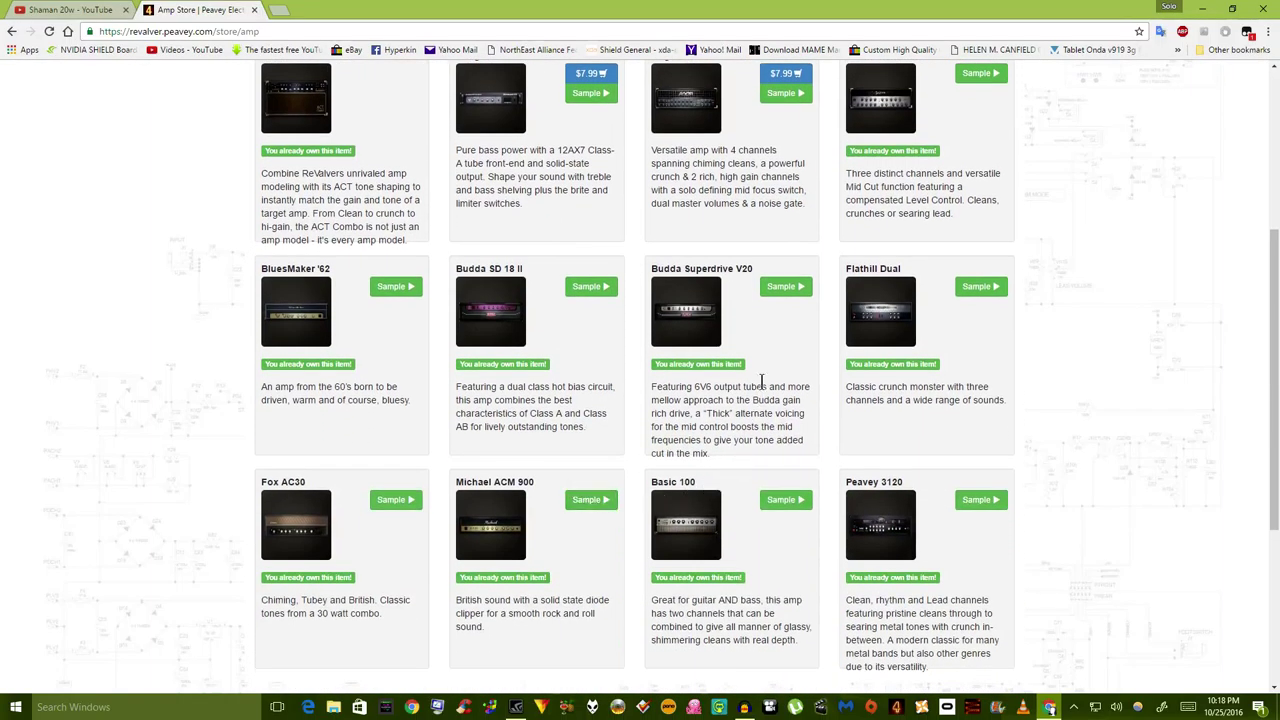
scroll(738, 474, down, 3)
scroll(737, 463, up, 6)
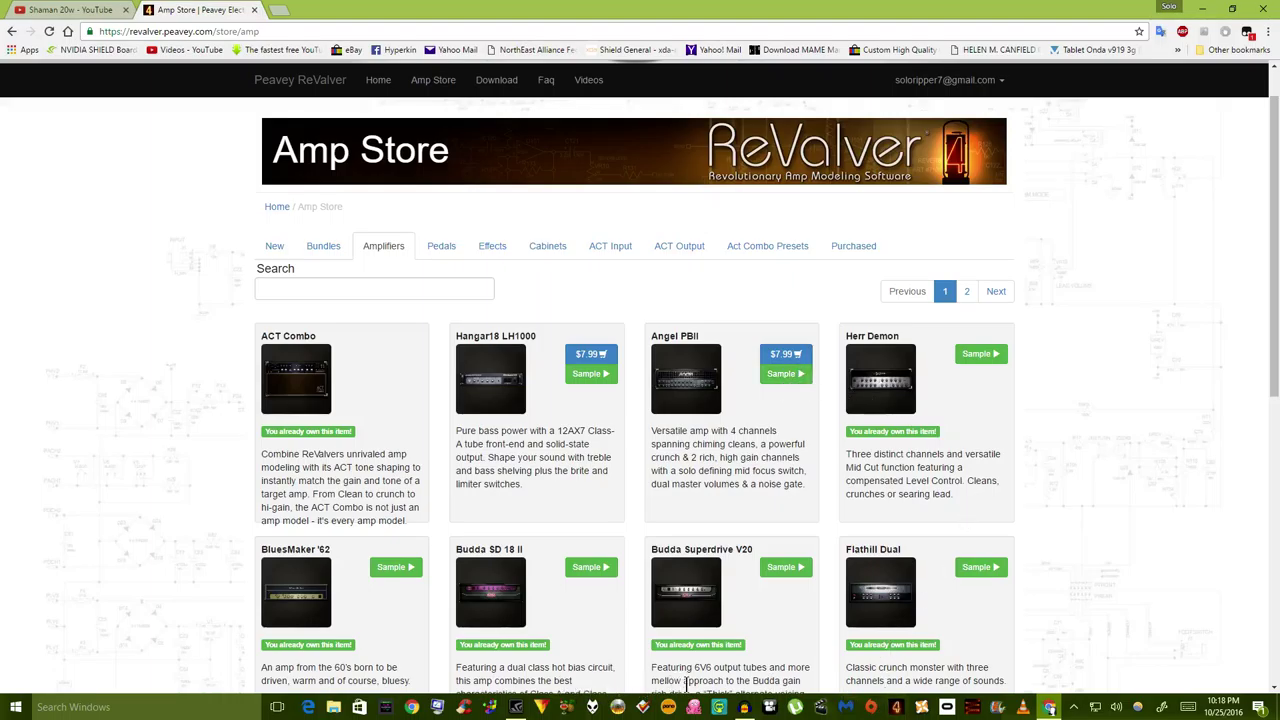
Step: Switch to Audacity and record the Angel PBII sample played from the Amp Store, stopping once the sample ends
click(744, 707)
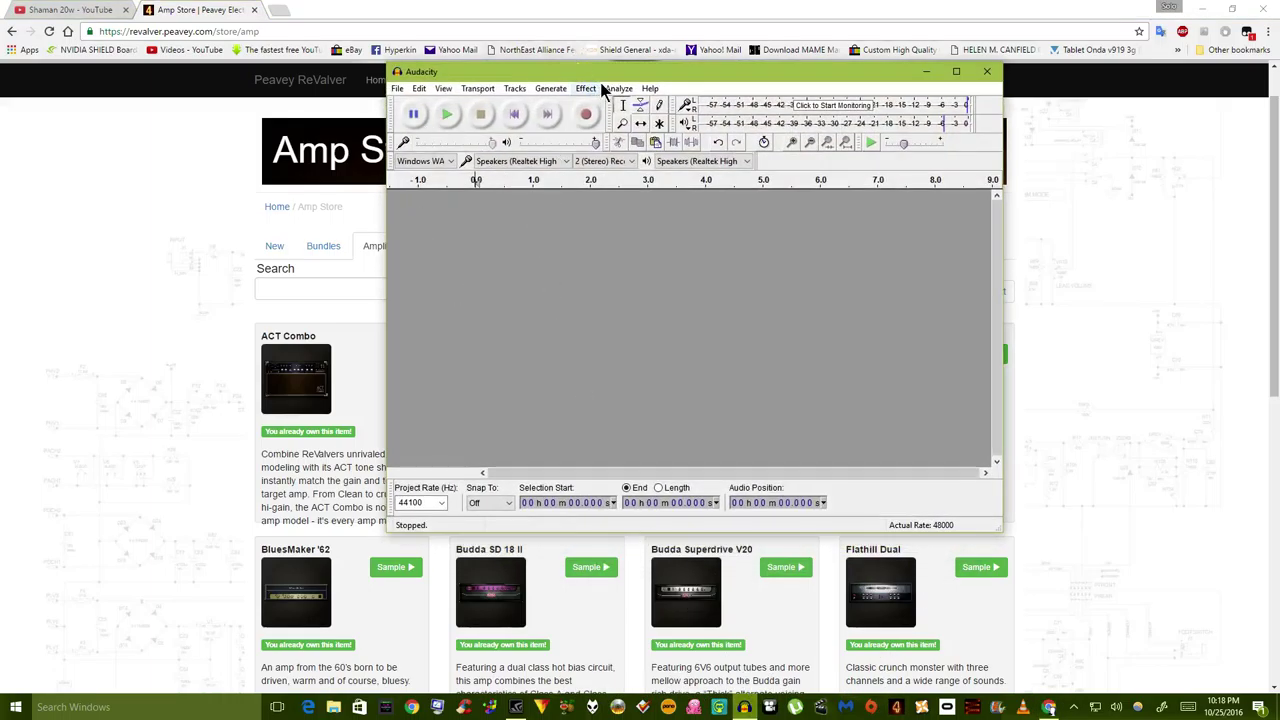
drag(602, 73, 297, 88)
click(288, 128)
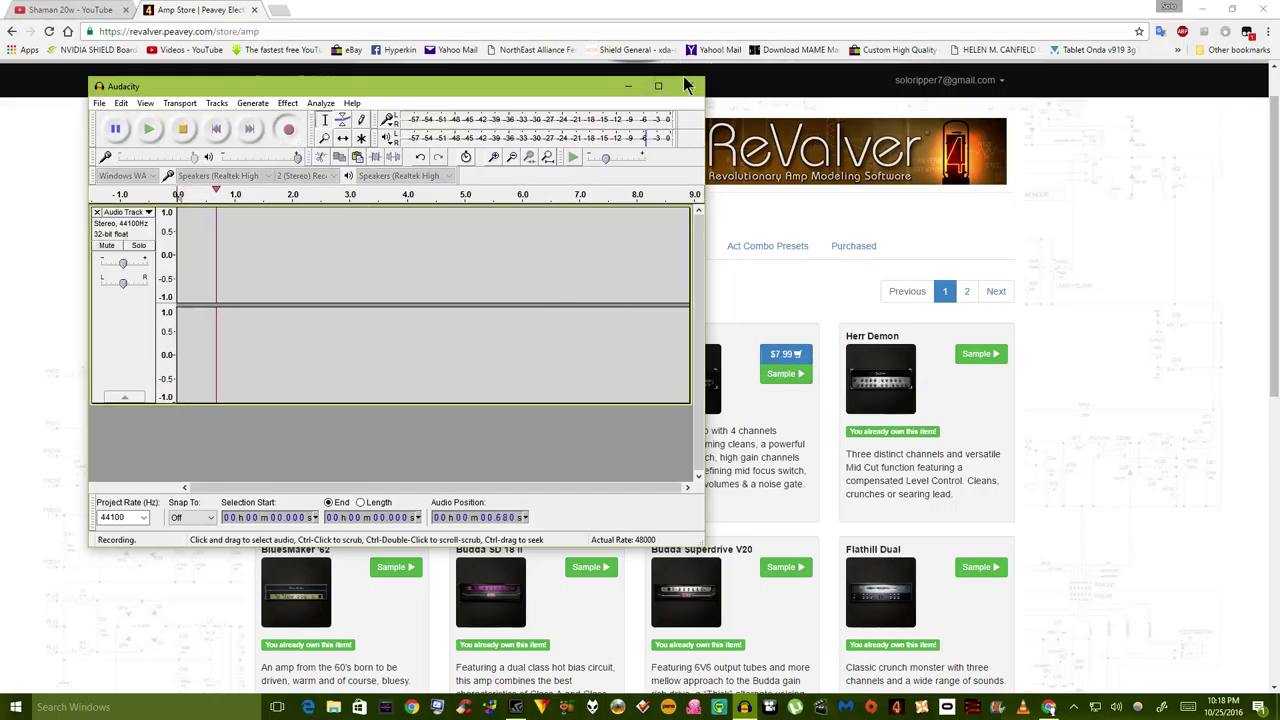
click(628, 87)
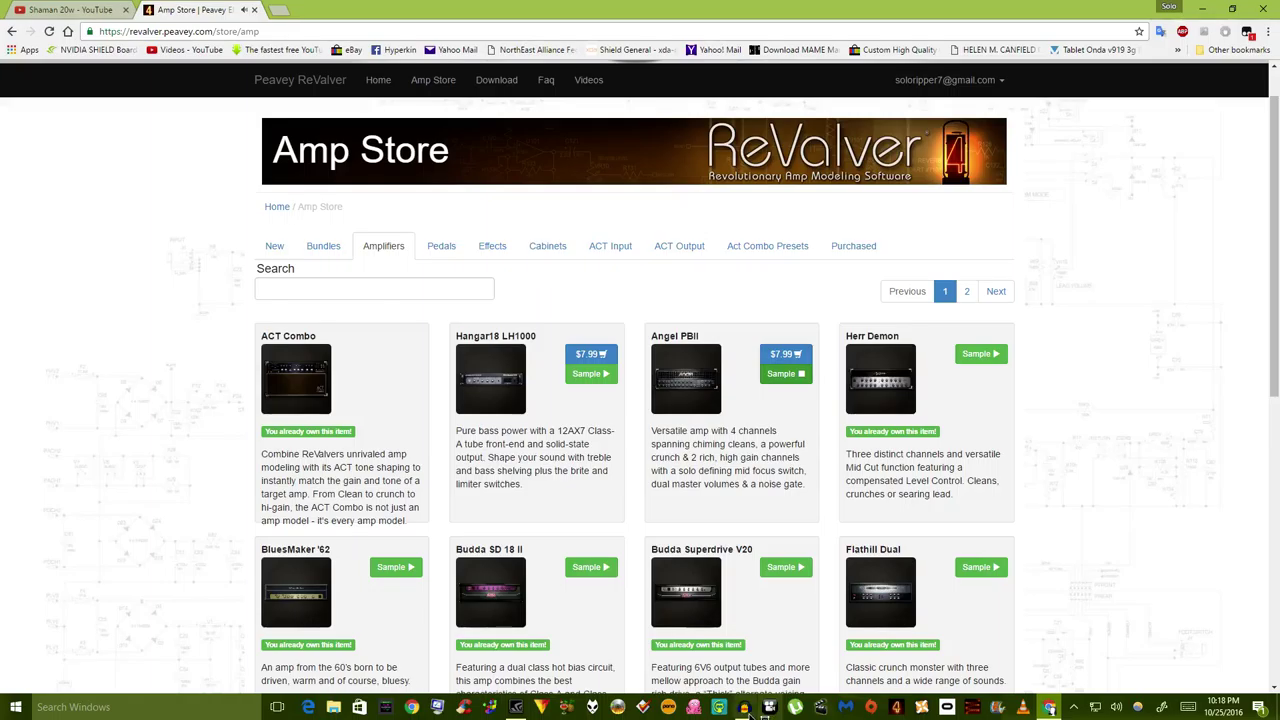
click(745, 708)
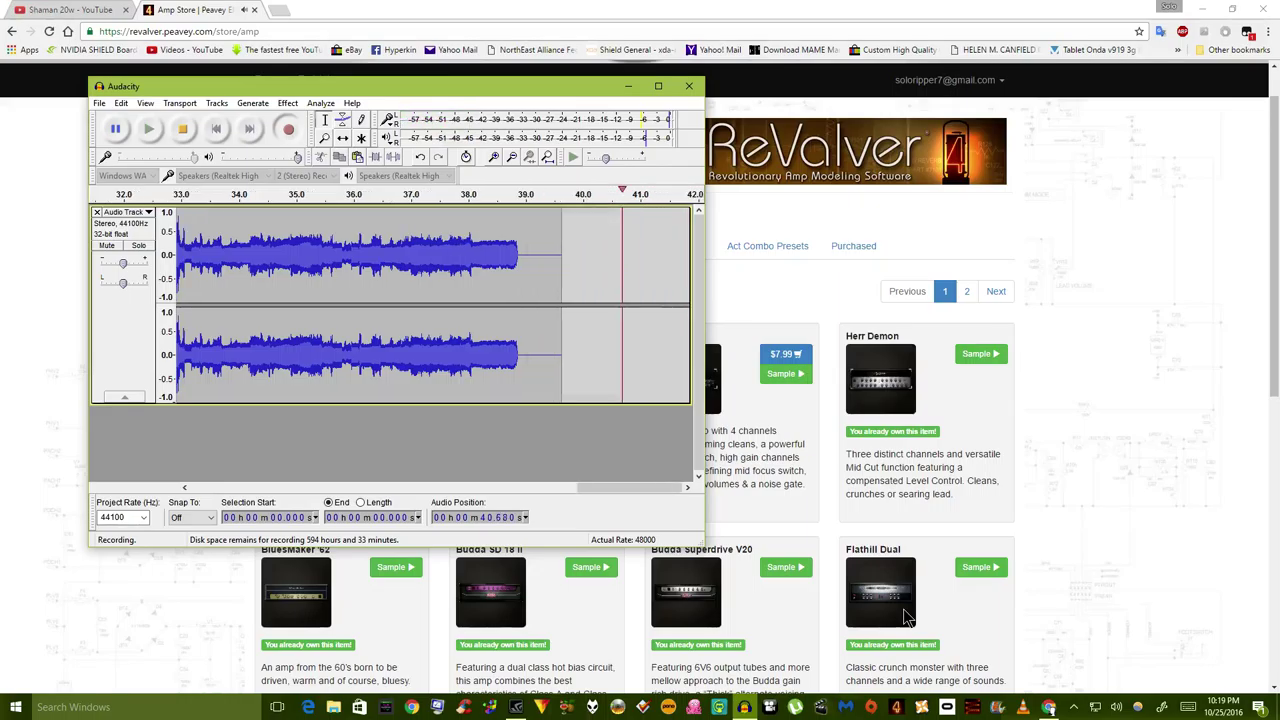
click(182, 128)
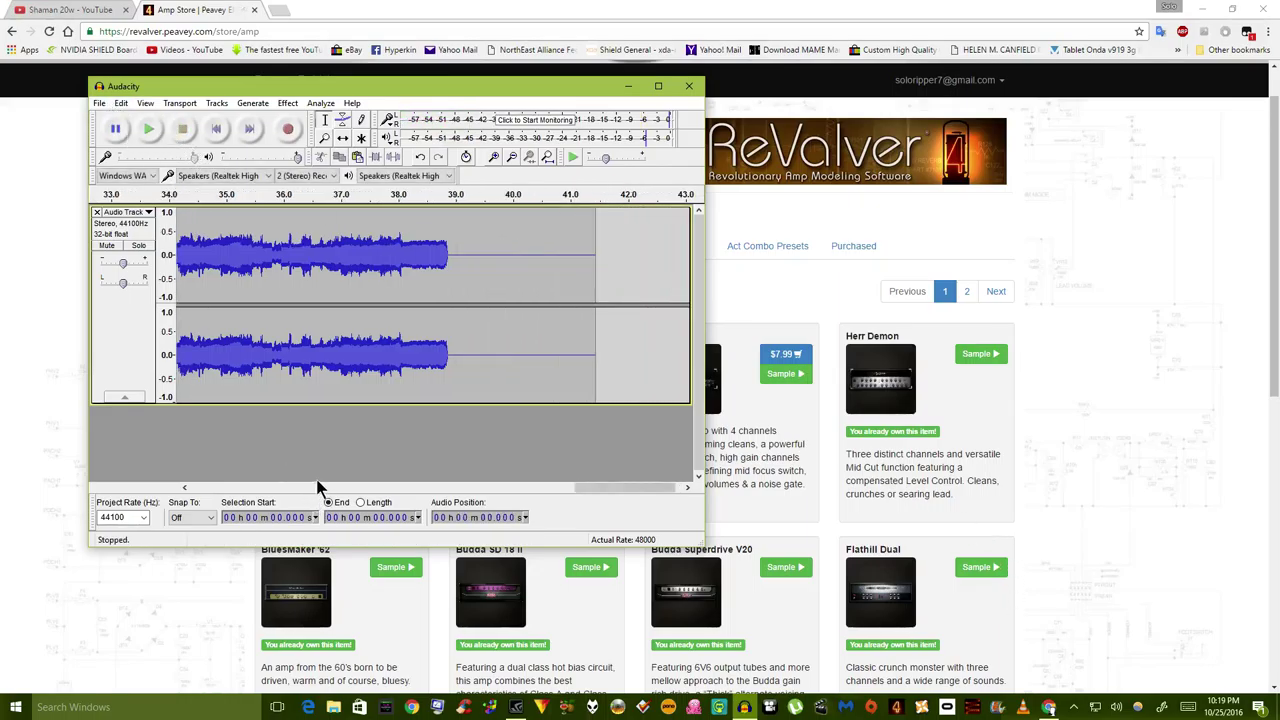
Step: Play the recording briefly from about 11.55 s to locate a usable passage
drag(631, 489, 348, 445)
click(350, 250)
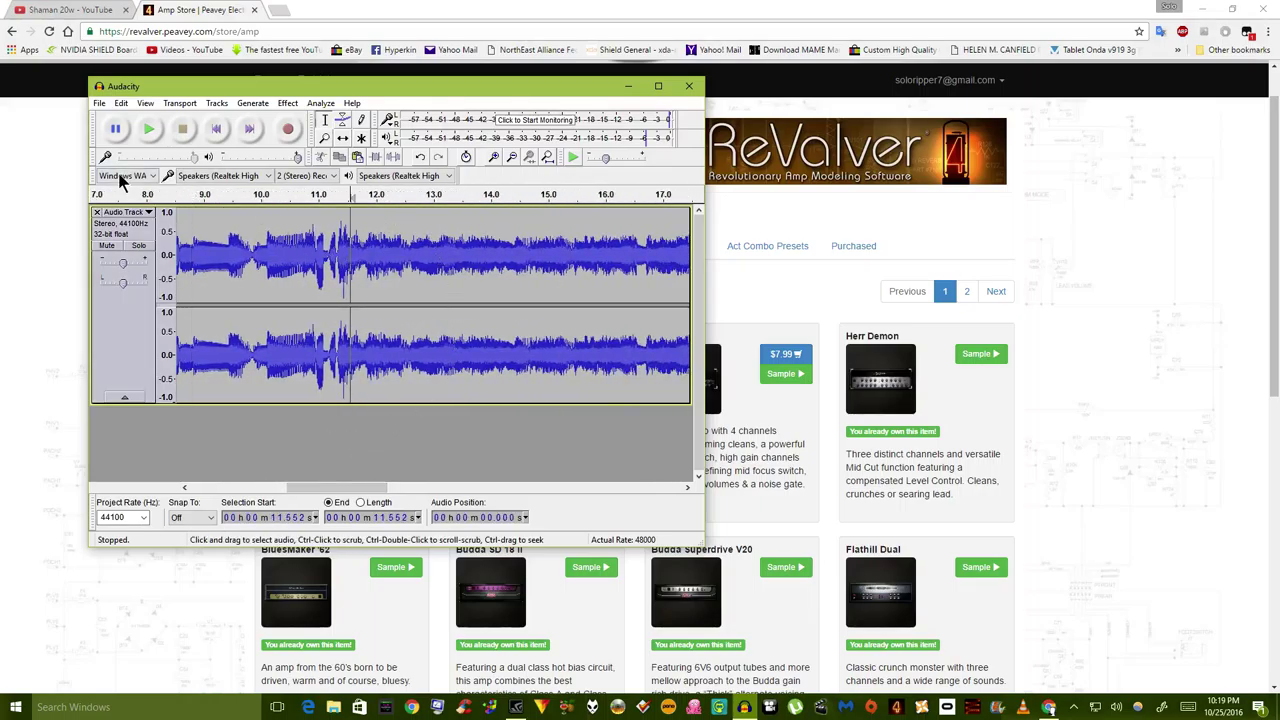
click(148, 132)
click(183, 128)
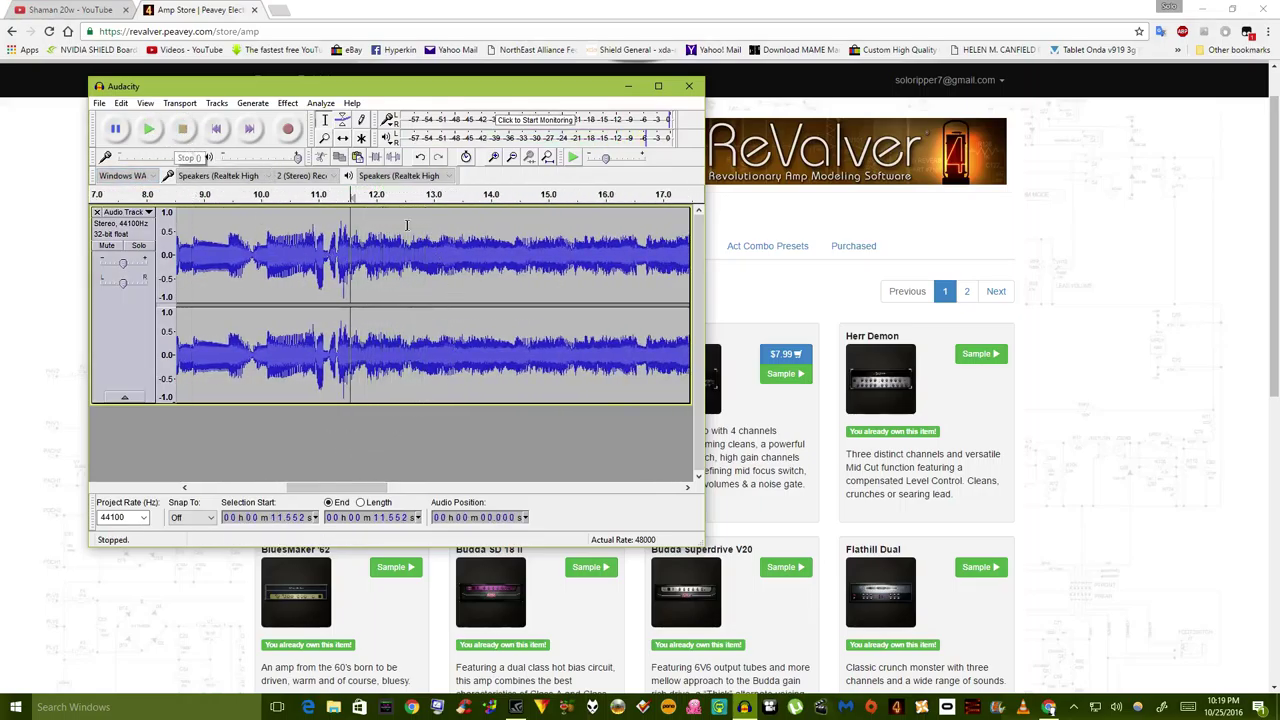
Step: Select the recorded passage from about 11.78 s to 16.65 s and play it back
drag(381, 267, 566, 275)
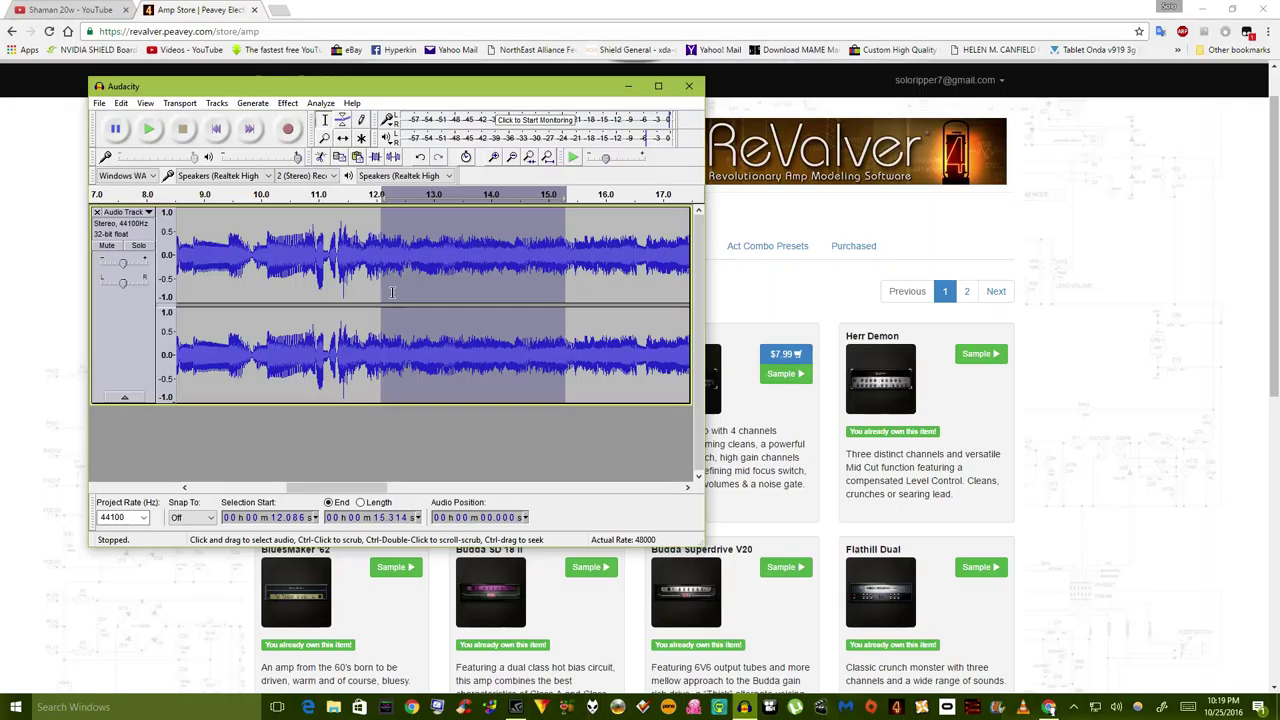
drag(381, 285, 365, 290)
click(149, 131)
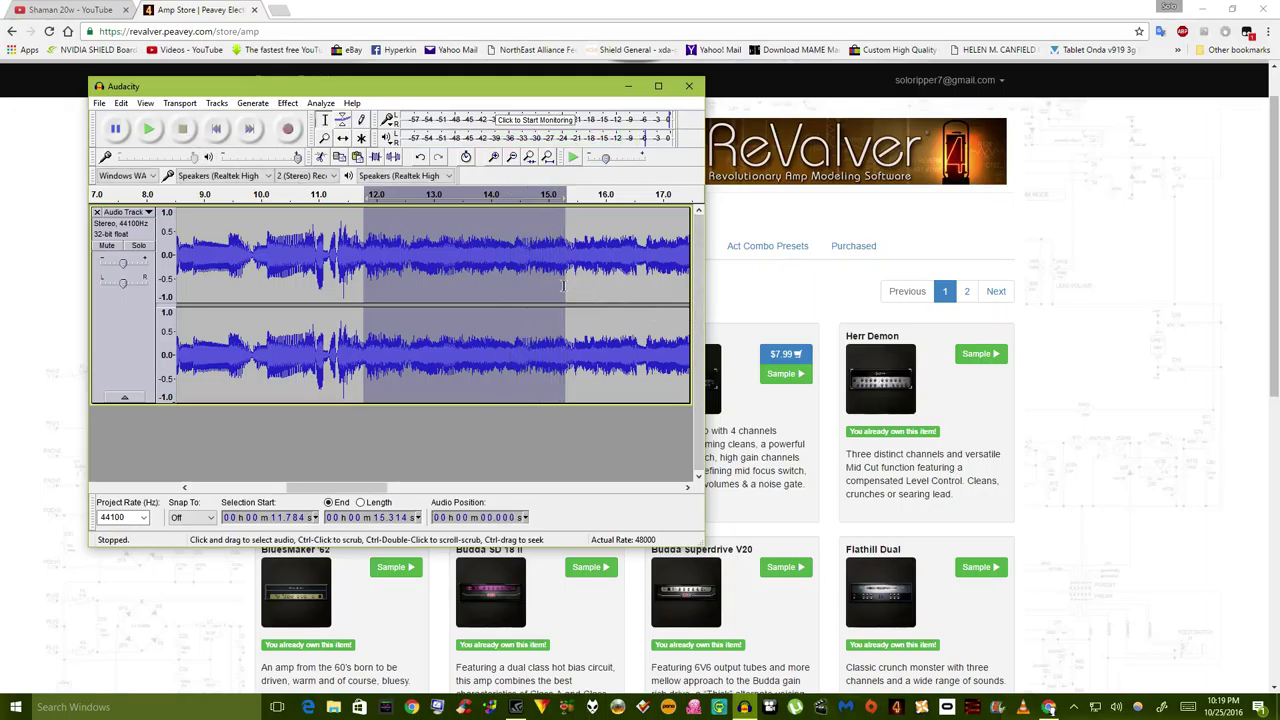
drag(563, 287, 643, 285)
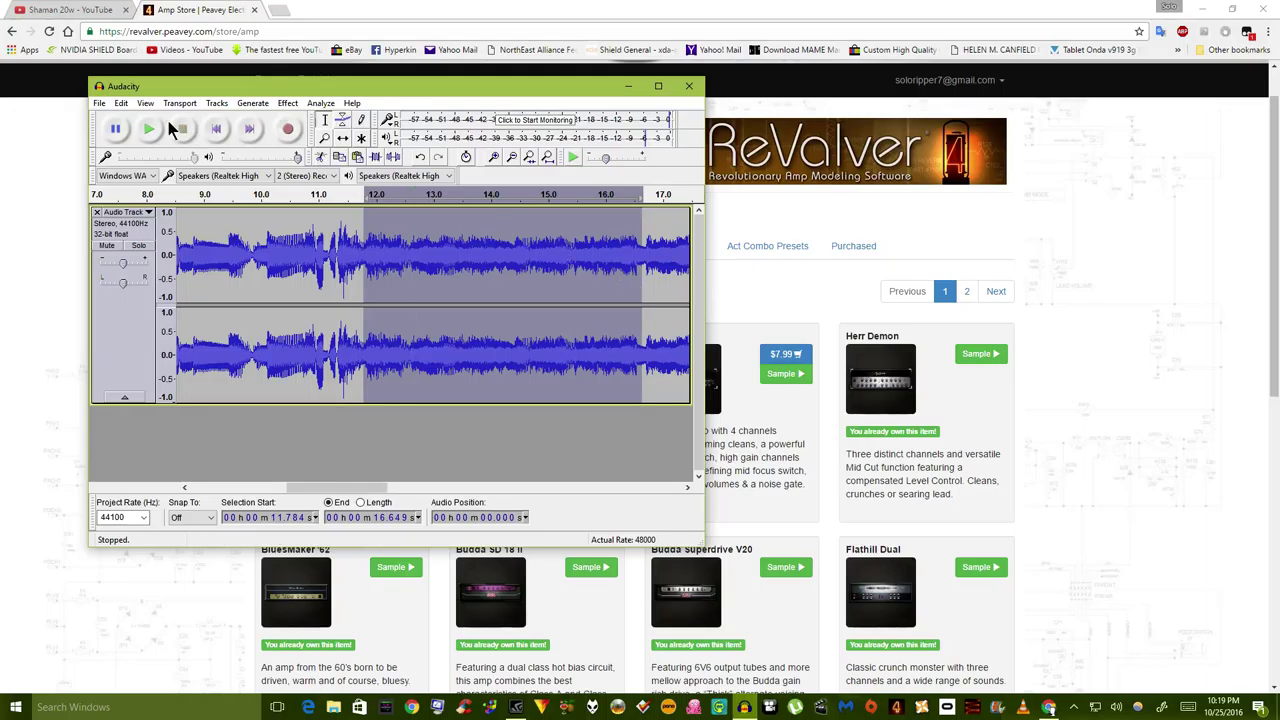
click(148, 128)
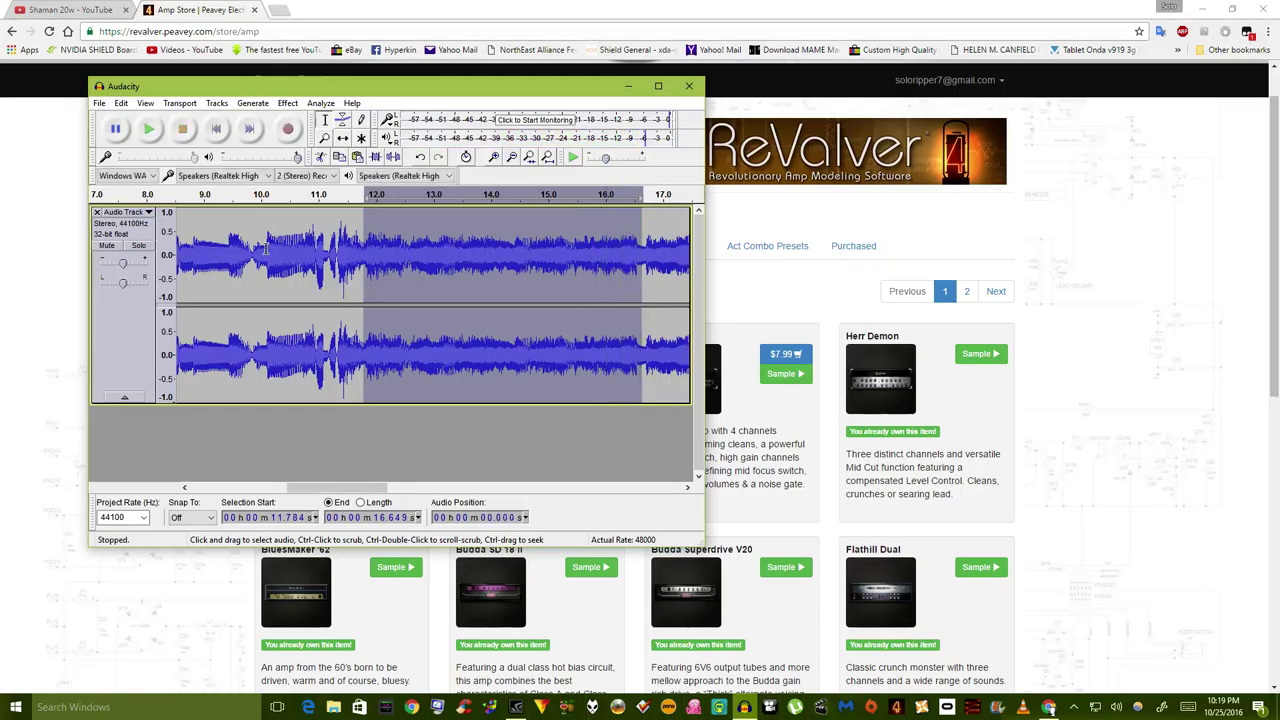
Step: Extend the end of the audio selection to about 18.55 s and preview it
drag(318, 490, 358, 490)
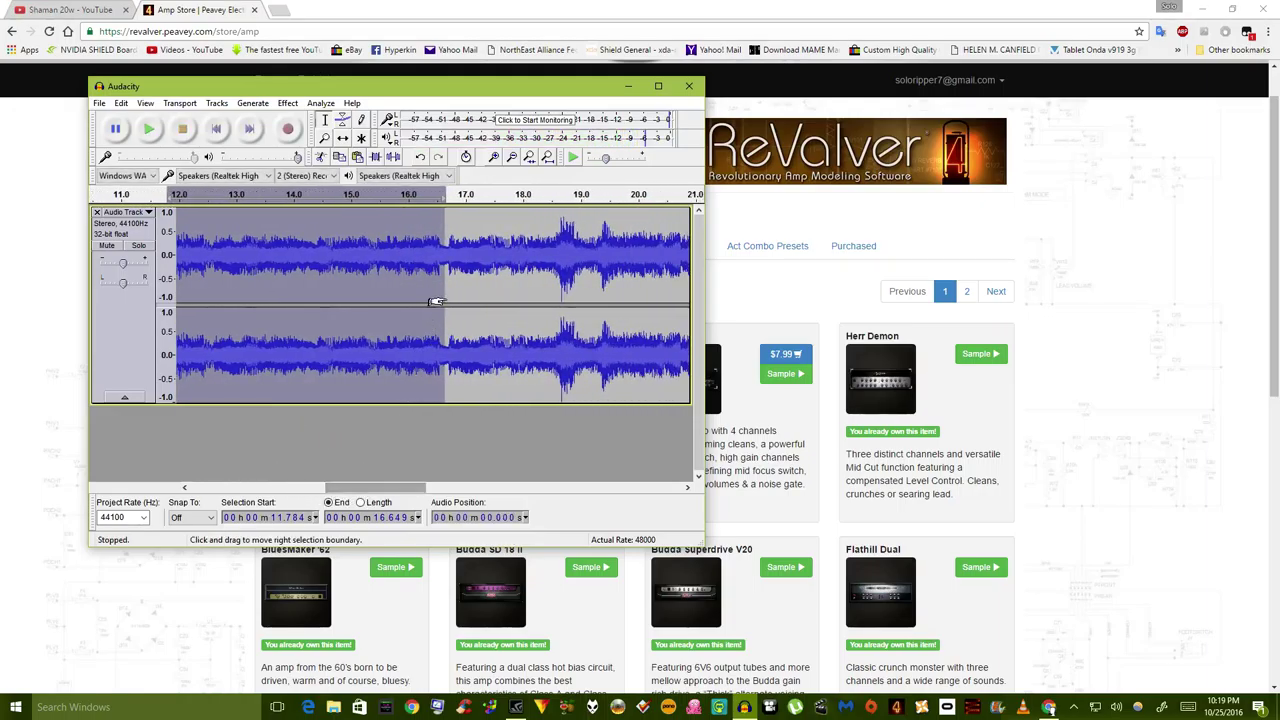
drag(437, 303, 543, 311)
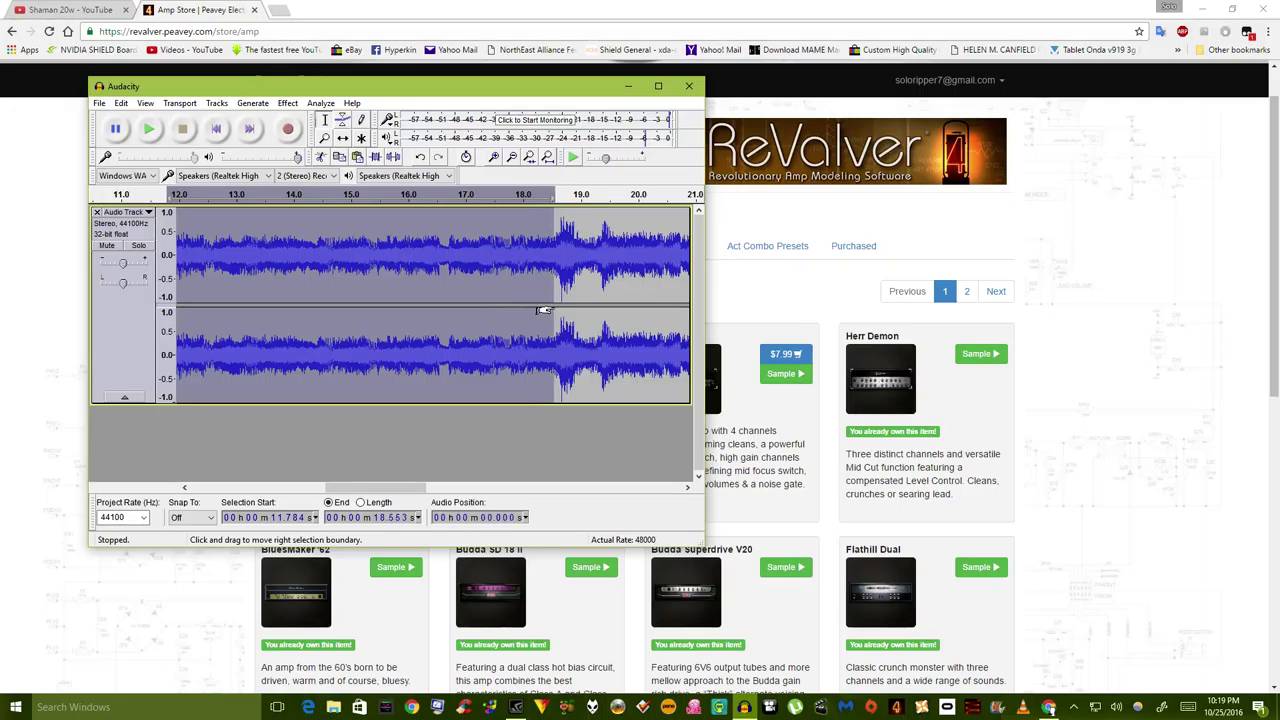
click(148, 128)
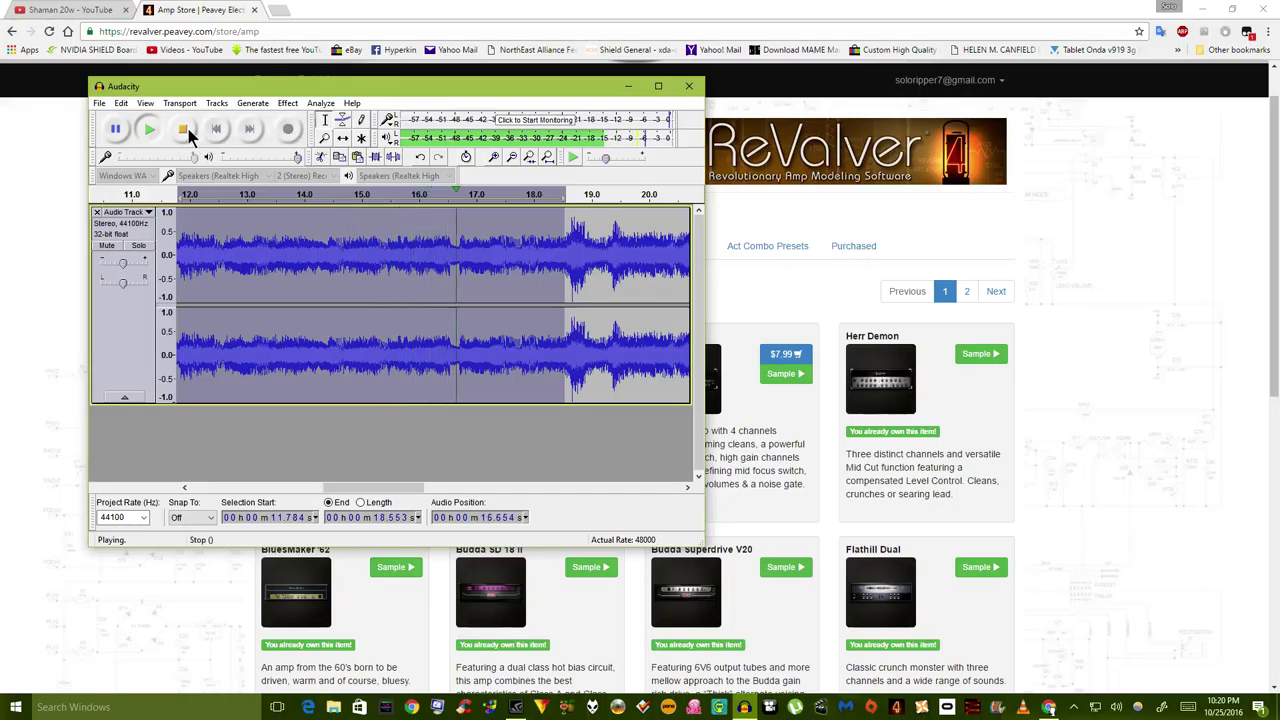
click(190, 137)
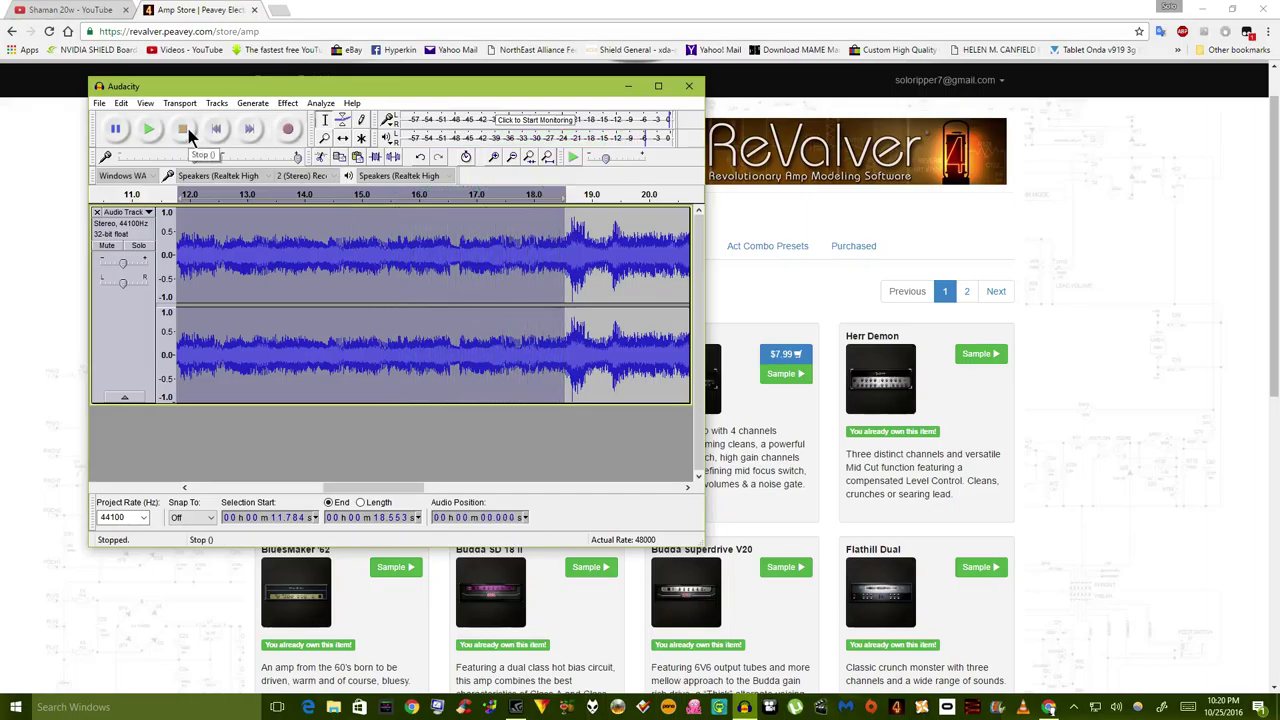
Step: Export the selected audio to the Desktop as a WAV file named Angel pb 2 crunch, leaving the metadata empty
click(99, 103)
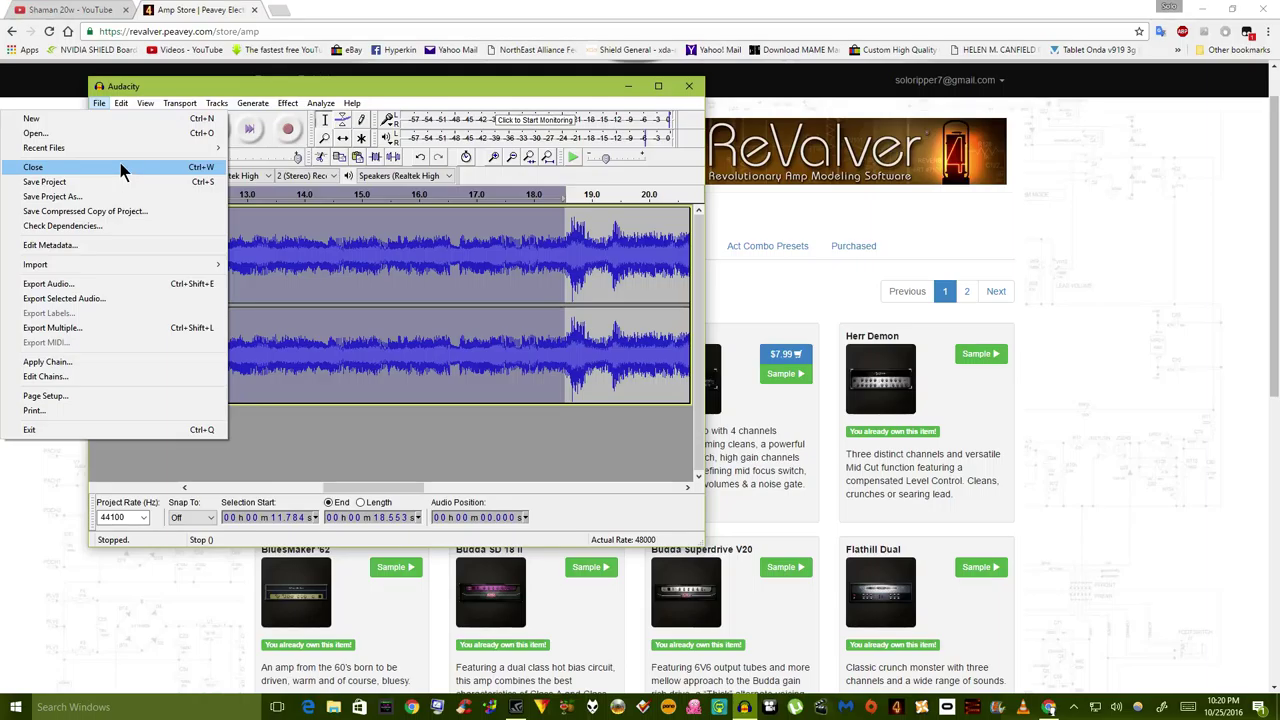
click(65, 298)
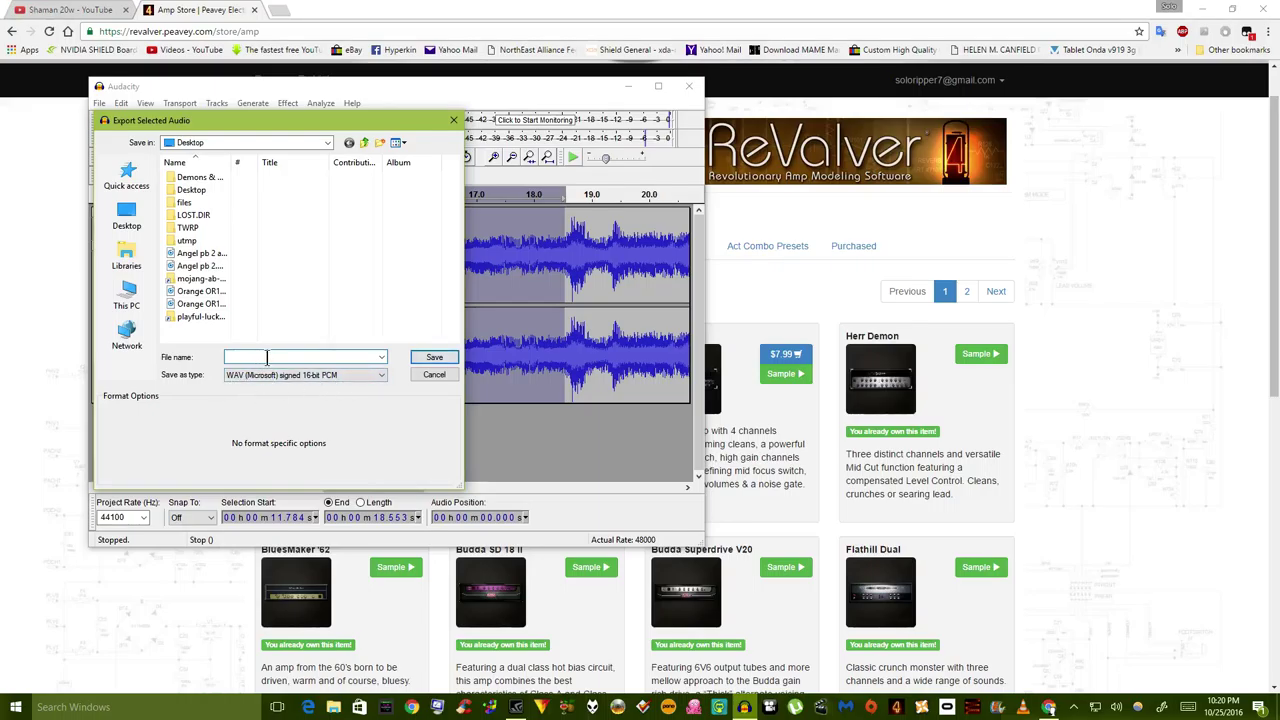
click(196, 264)
click(300, 358)
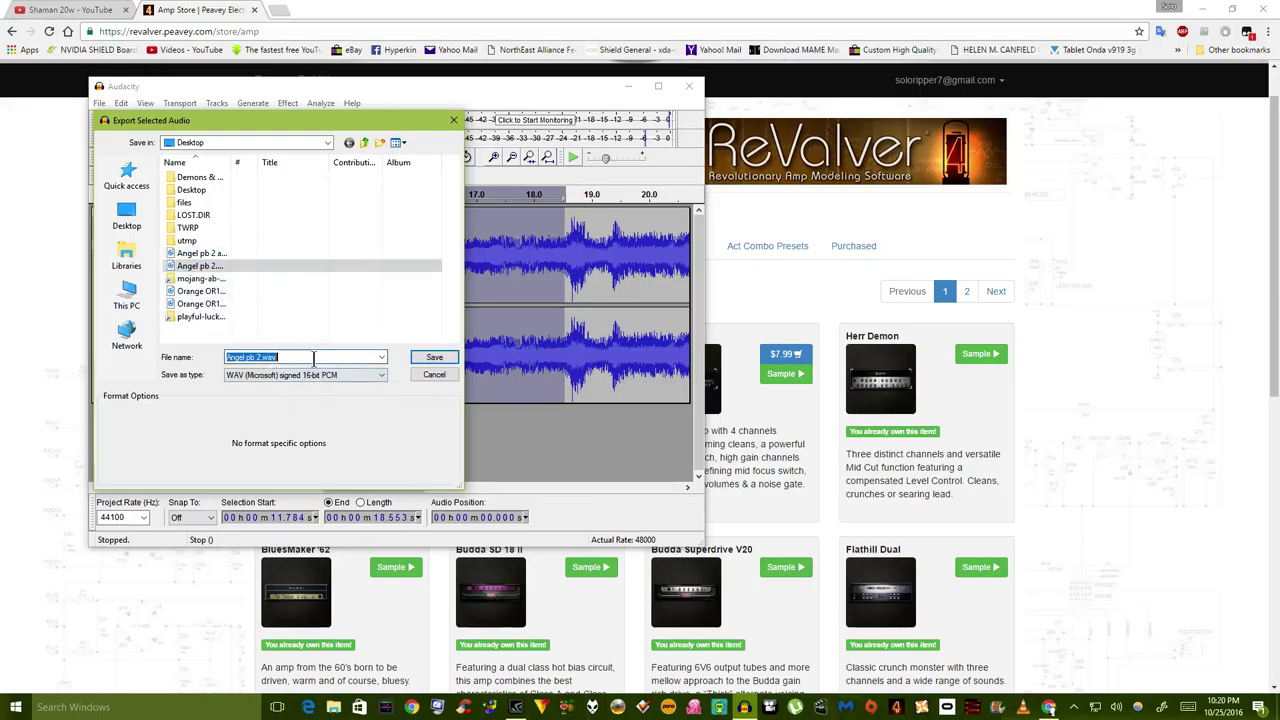
click(257, 356)
text(crunch)
key(Return)
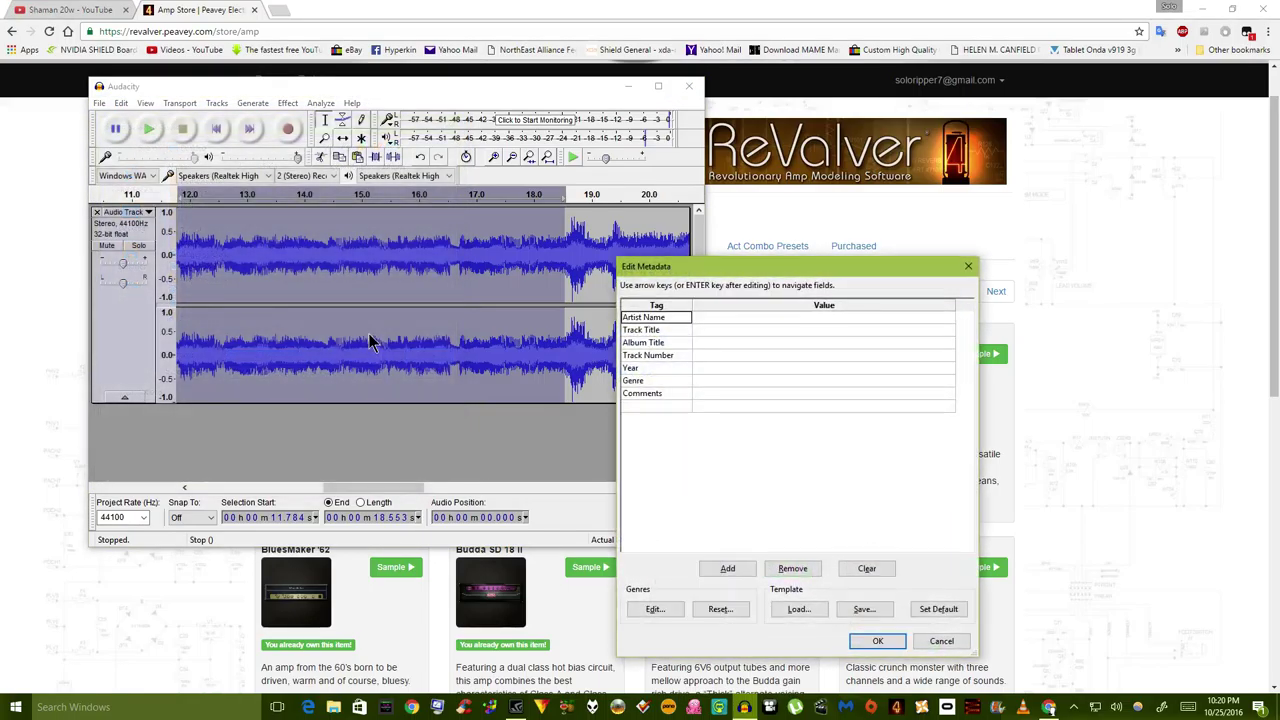
key(Return)
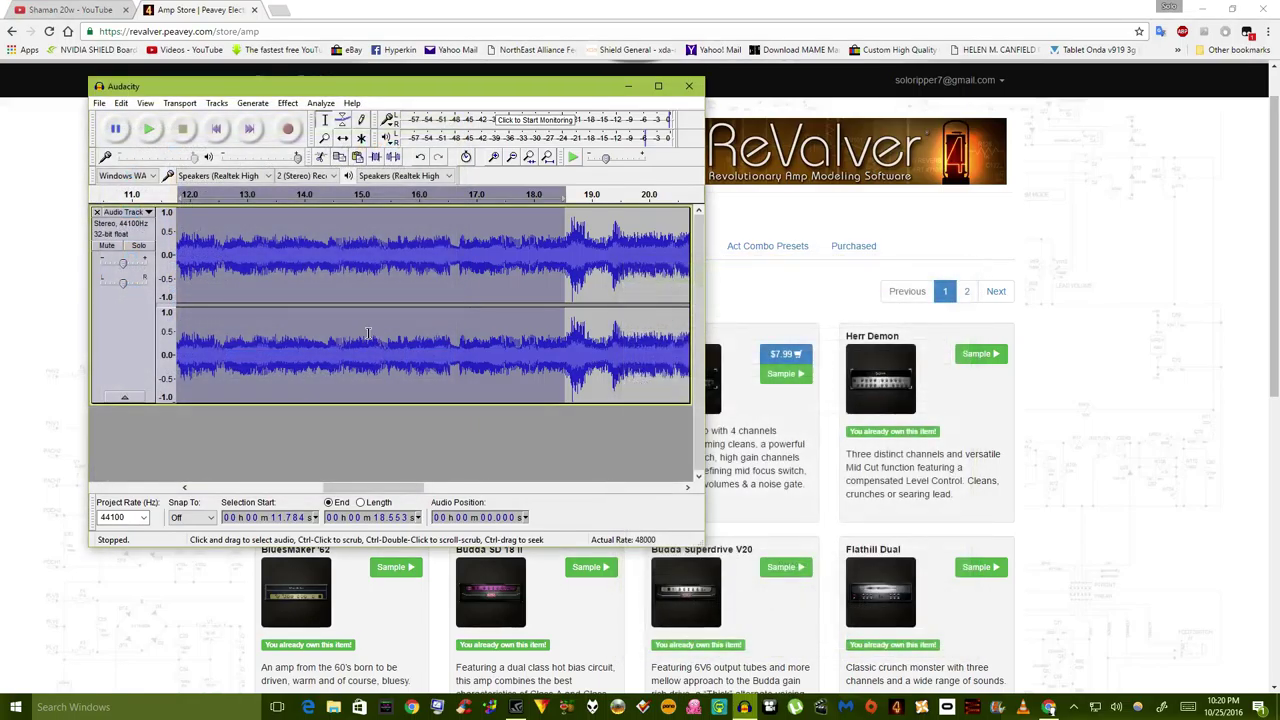
Step: Minimize Audacity and the browser, launch ReValver 4, and rescan for the USB licence device
click(629, 87)
click(1203, 8)
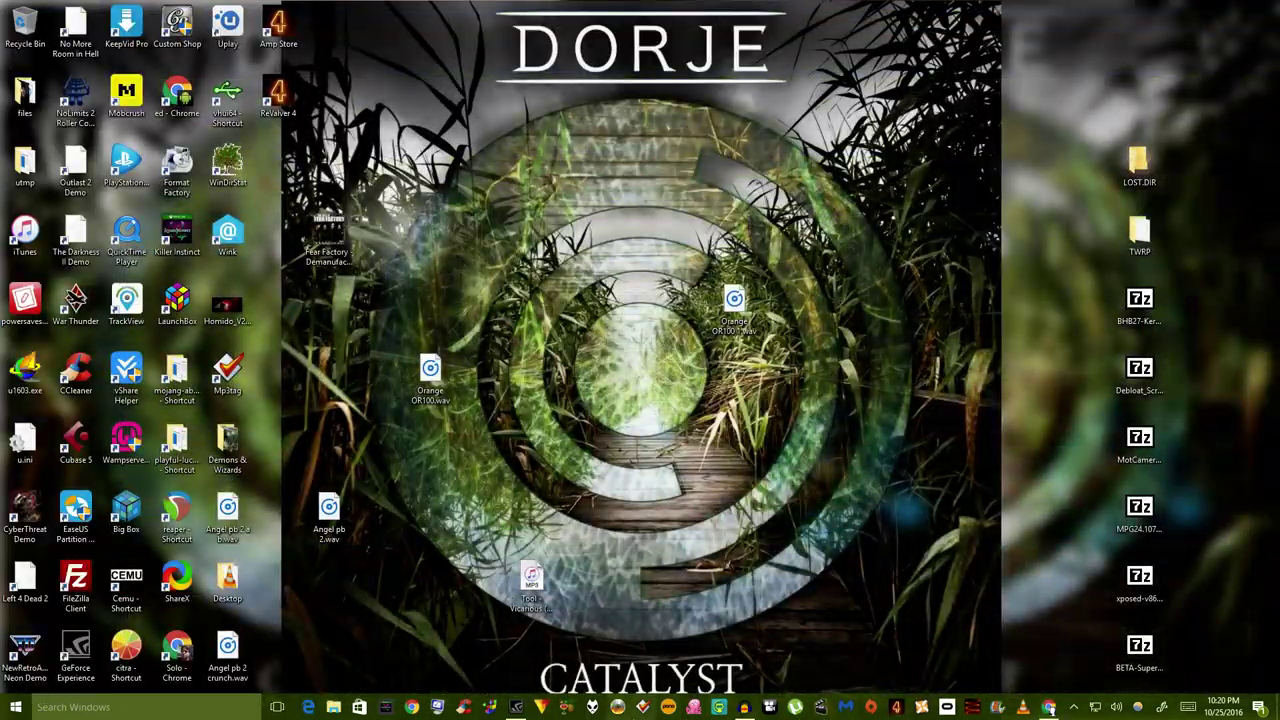
click(896, 707)
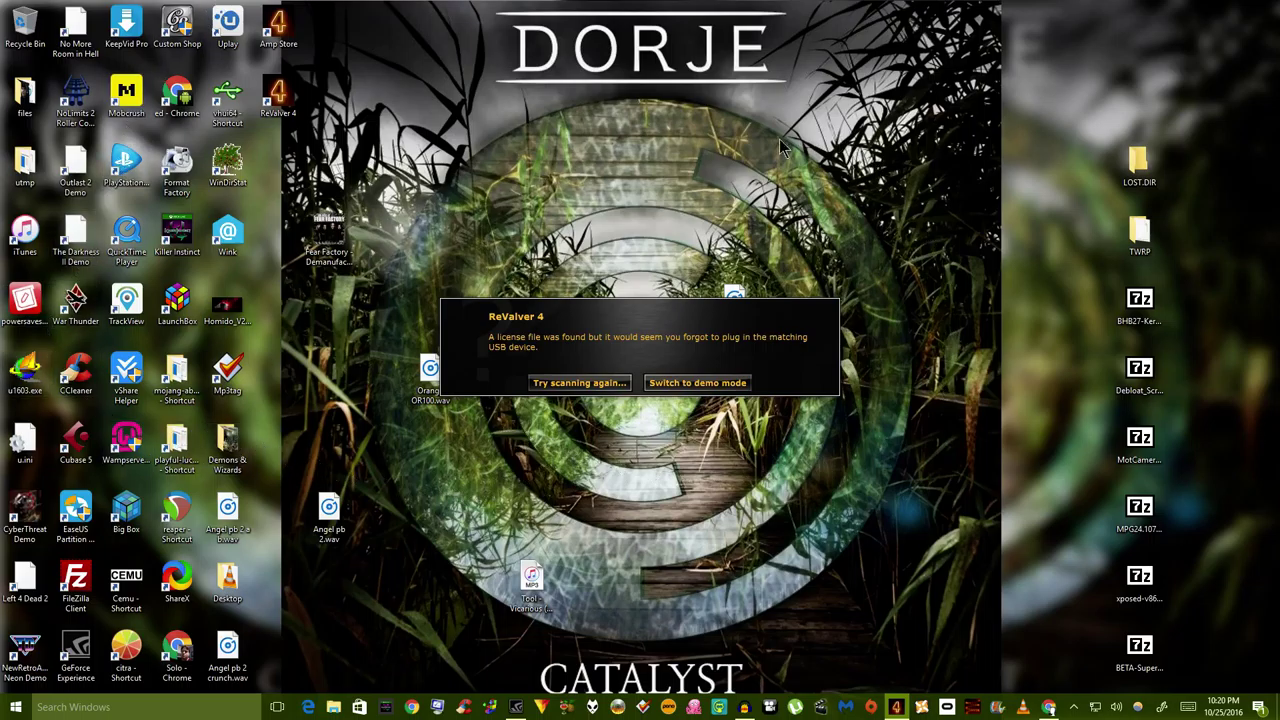
key(alt+Tab)
key(alt+Tab)
click(570, 382)
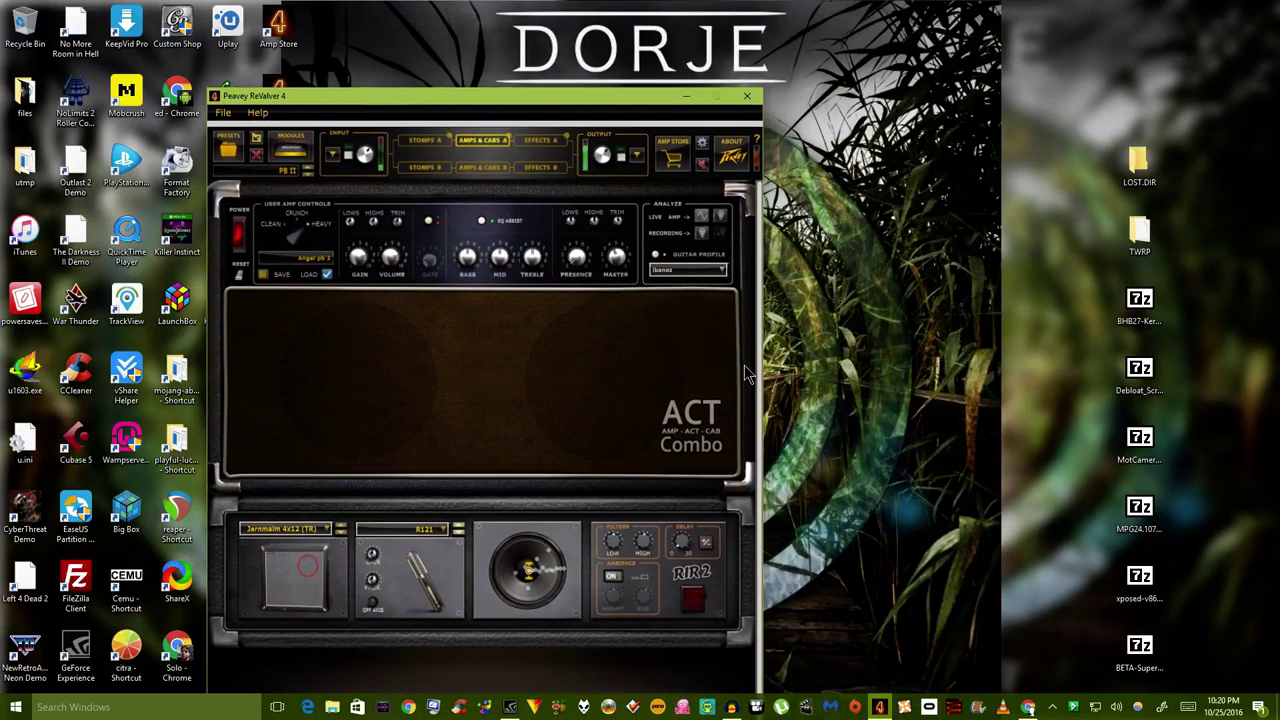
Step: Analyze the Angel pb 2 crunch.wav recording in the ACT Combo and play the resulting A/B comparison clip
click(703, 232)
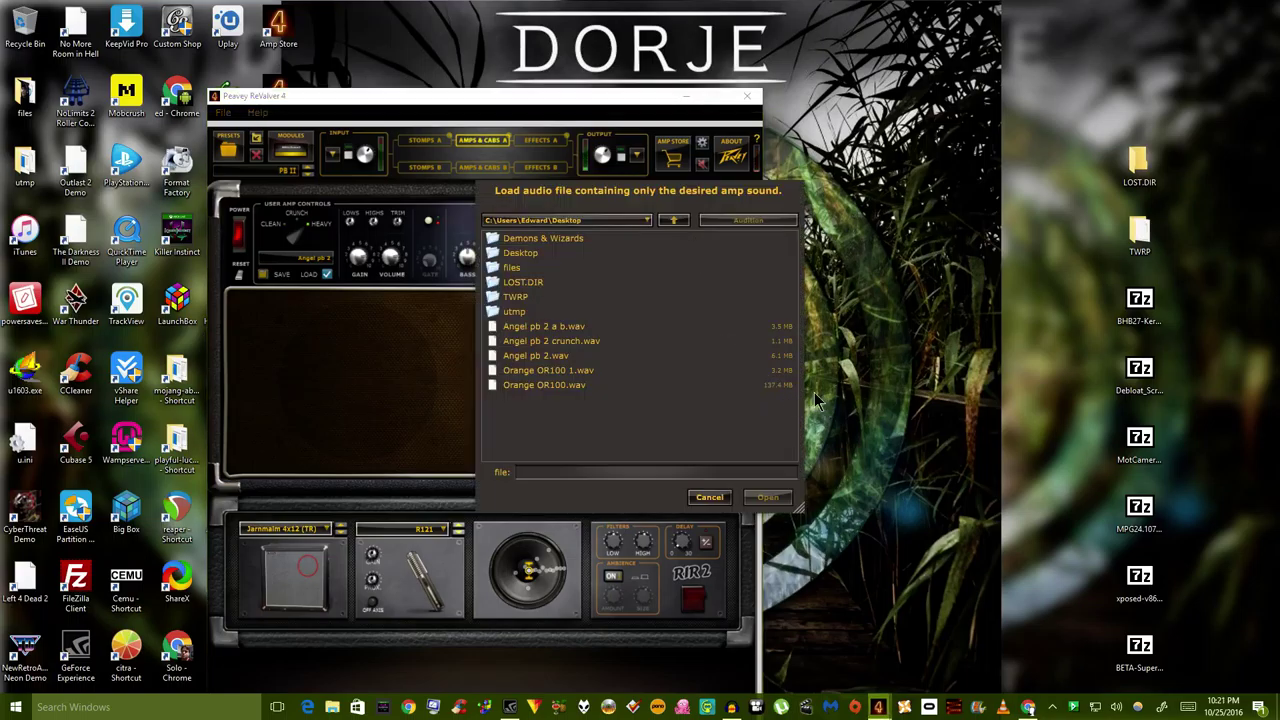
click(545, 341)
click(767, 497)
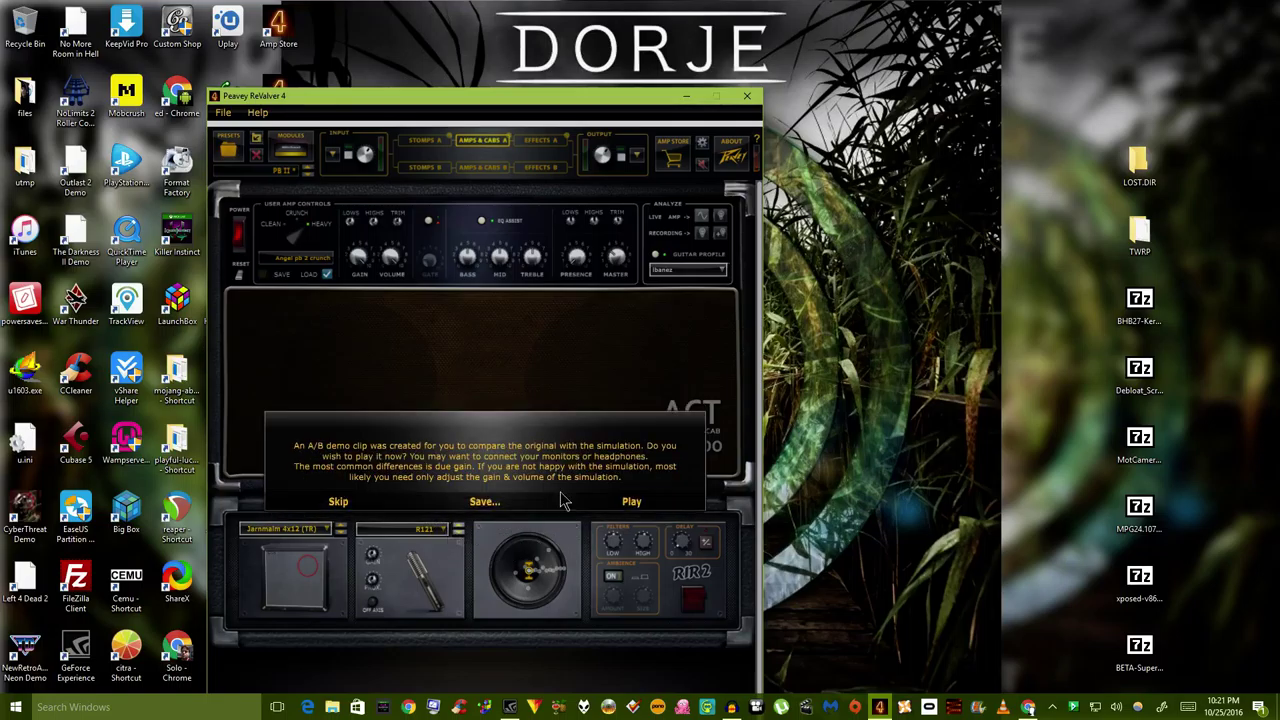
click(633, 503)
click(338, 502)
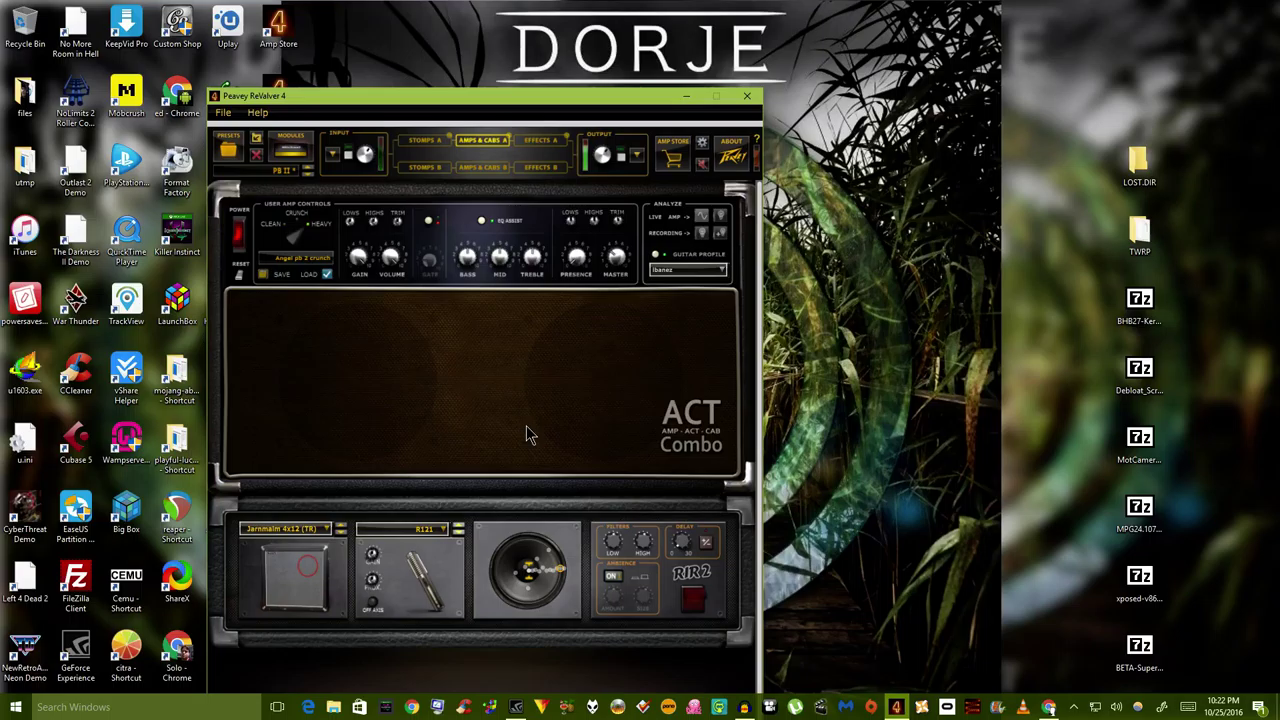
Step: Check the Stomps A pedalboard, return to Amps & Cabs A, and set the ACT Combo's base character to Crunch
click(426, 145)
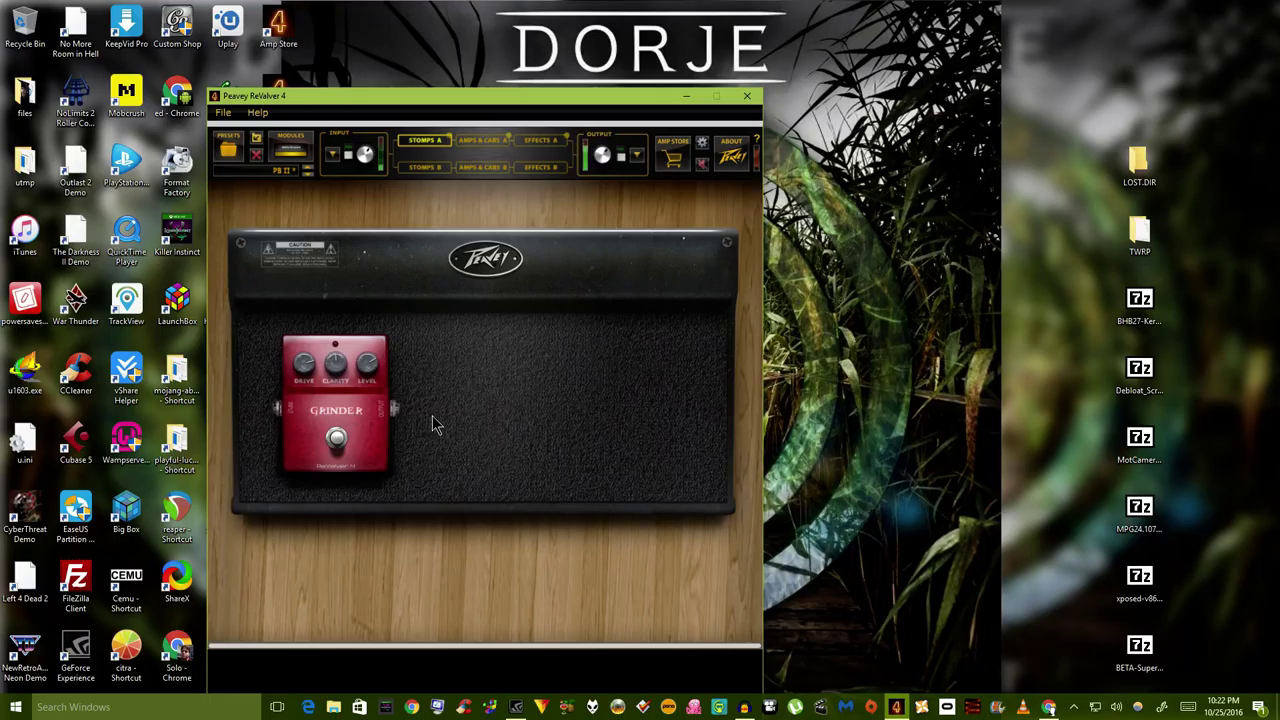
click(481, 140)
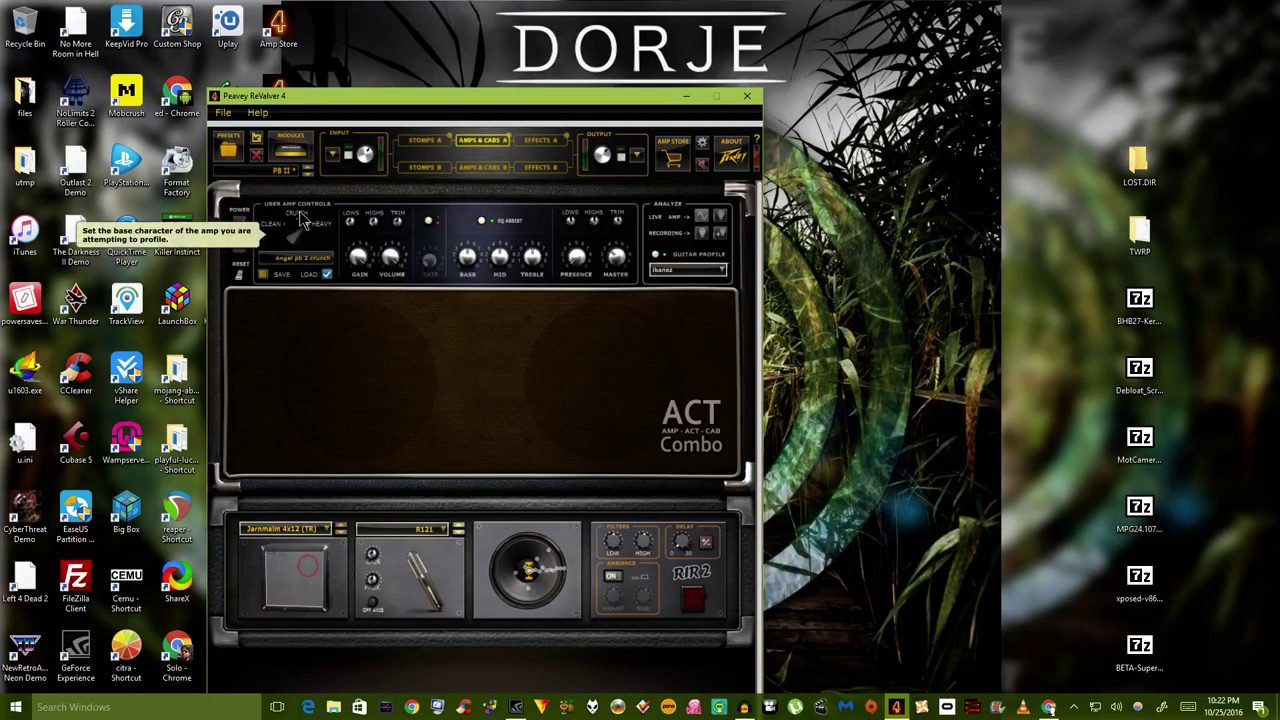
drag(302, 221, 290, 232)
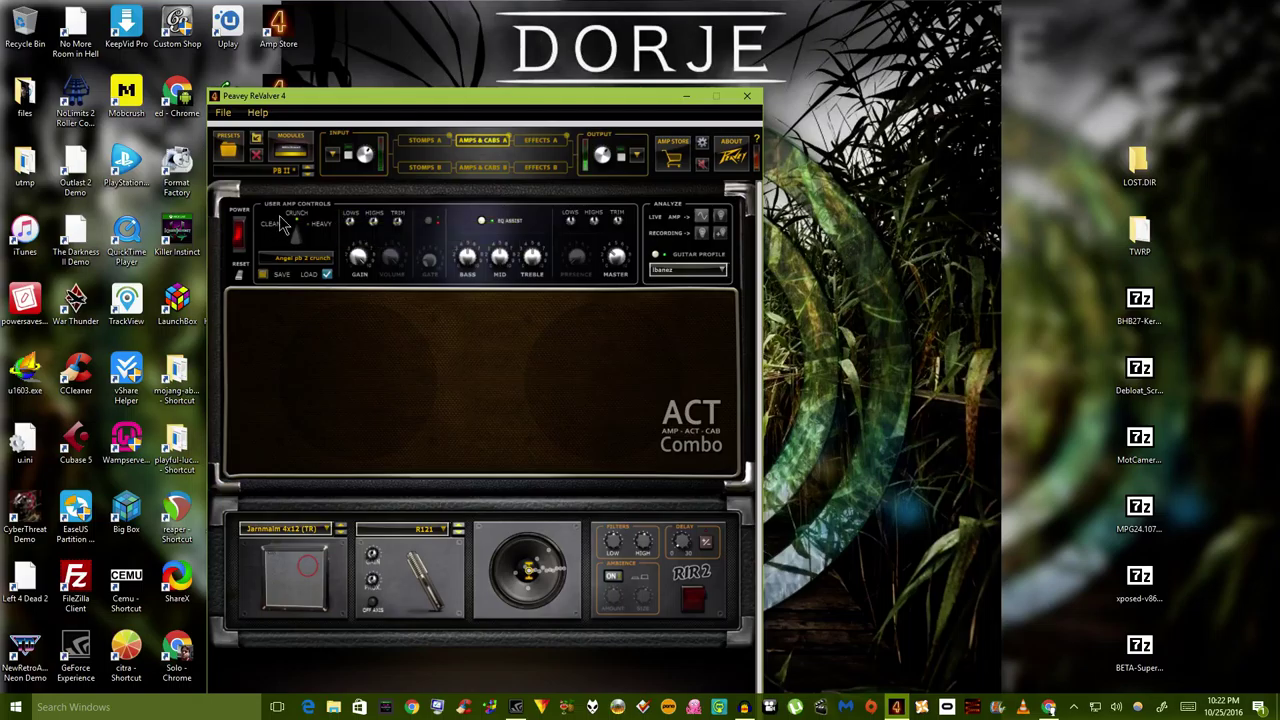
Step: Analyze the Angel pb 2 crunch.wav recording again in the ACT Combo and skip playing the A/B comparison clip
click(309, 274)
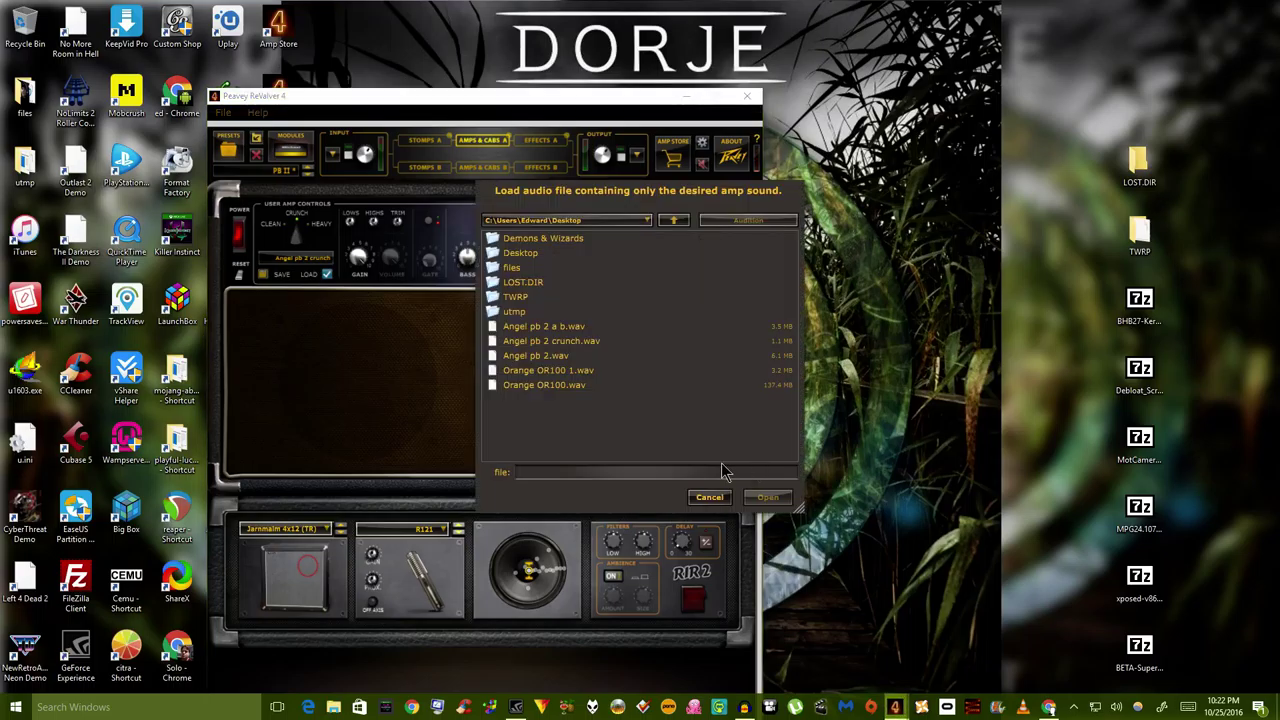
click(510, 342)
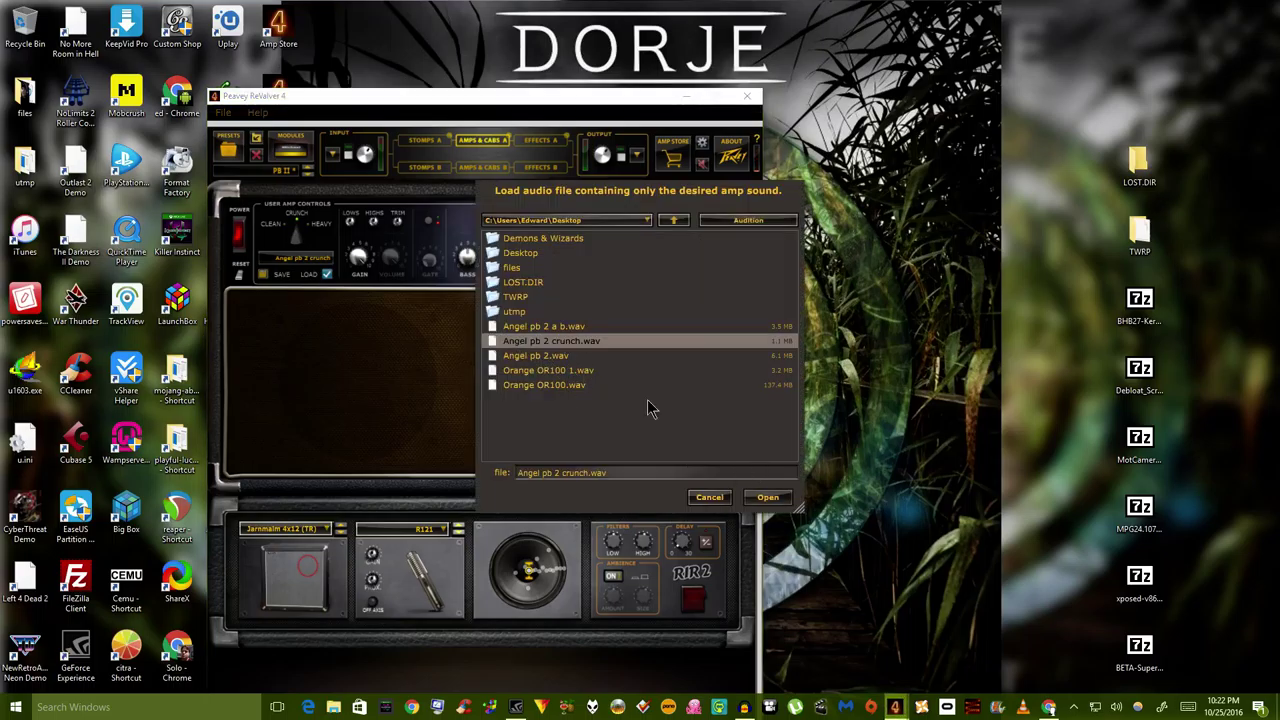
click(765, 497)
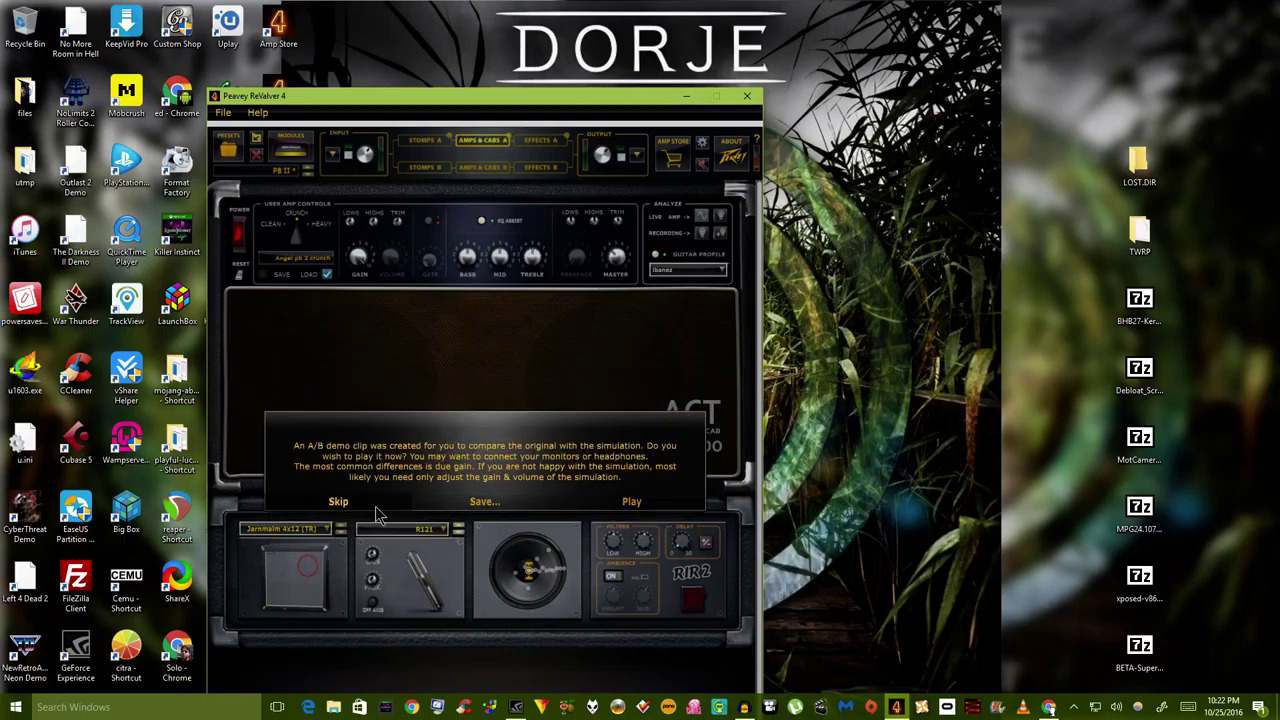
click(340, 502)
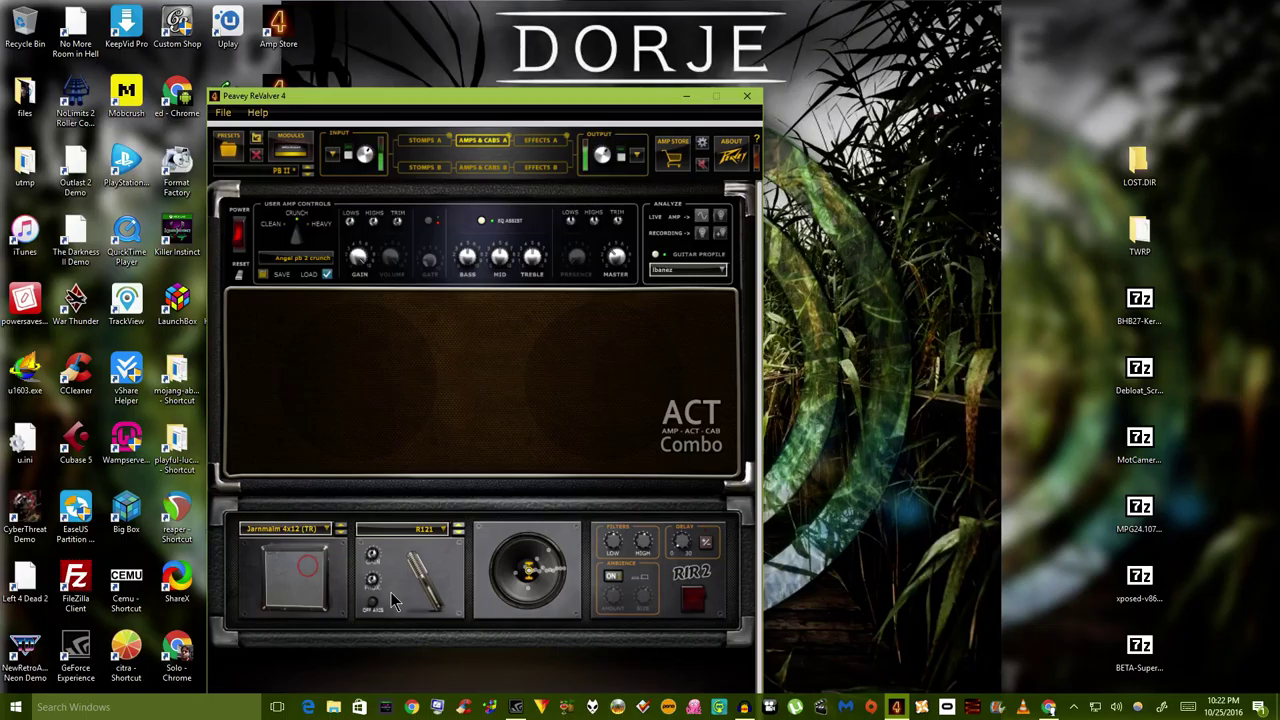
Step: Switch on the Grinder pedal in Stomps A and adjust its Drive
click(424, 140)
click(340, 443)
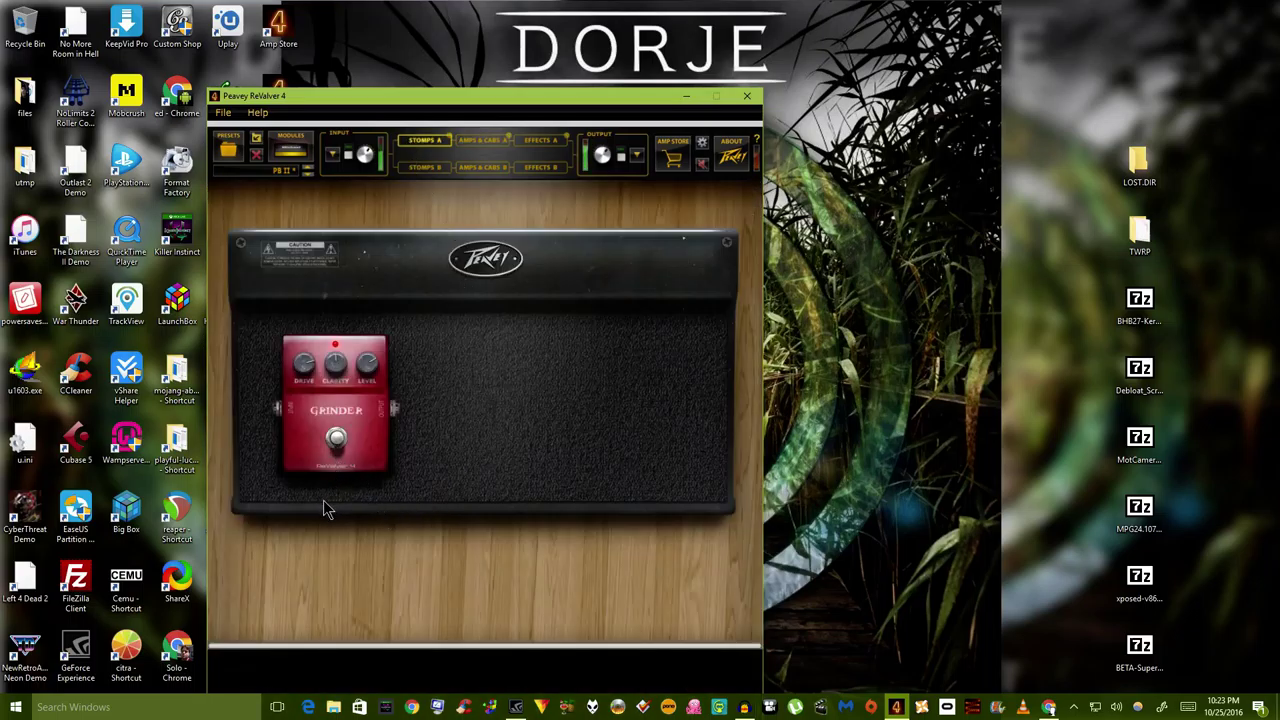
drag(304, 364, 288, 401)
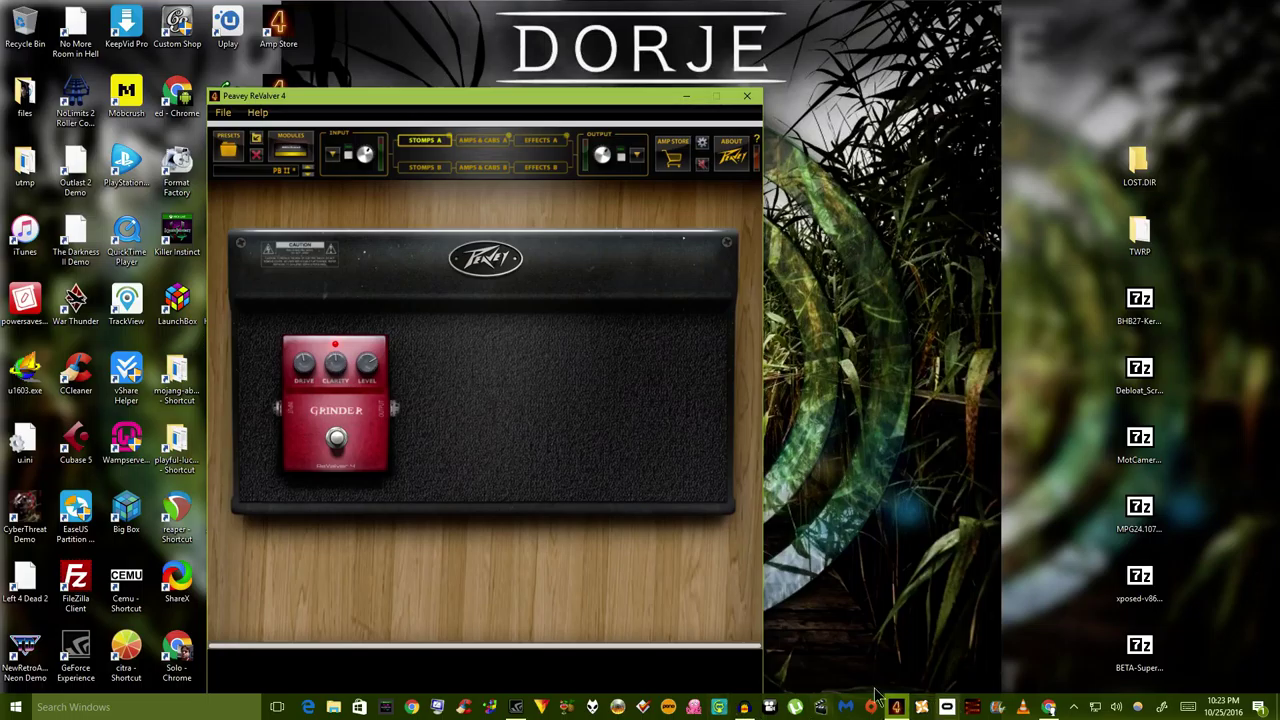
Step: Switch to NVIDIA GeForce Experience, which is running in the background
click(1073, 707)
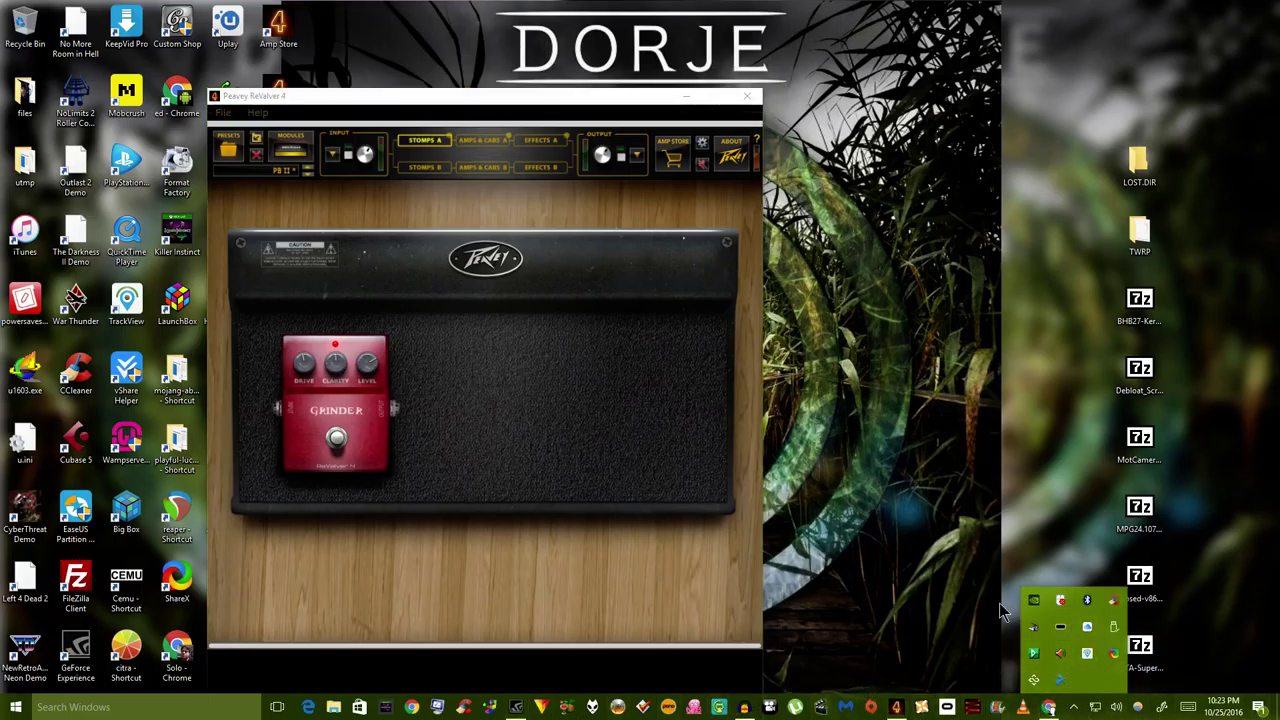
right_click(1034, 600)
click(968, 625)
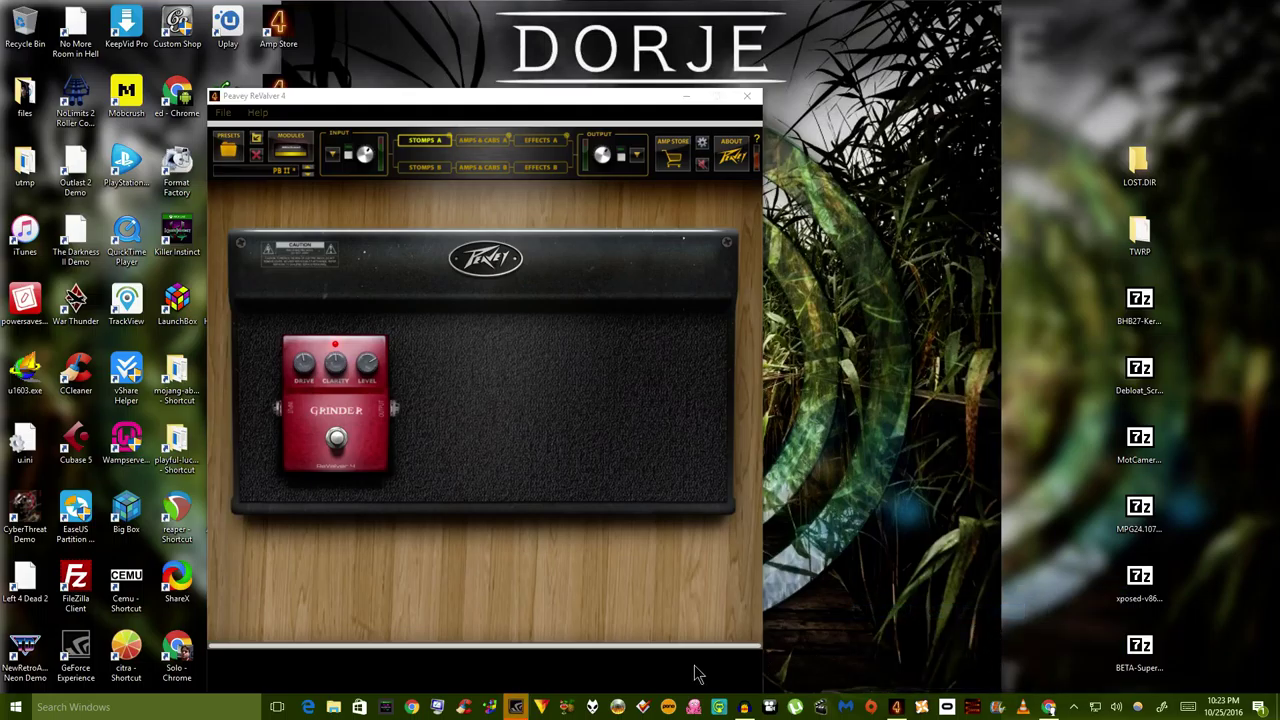